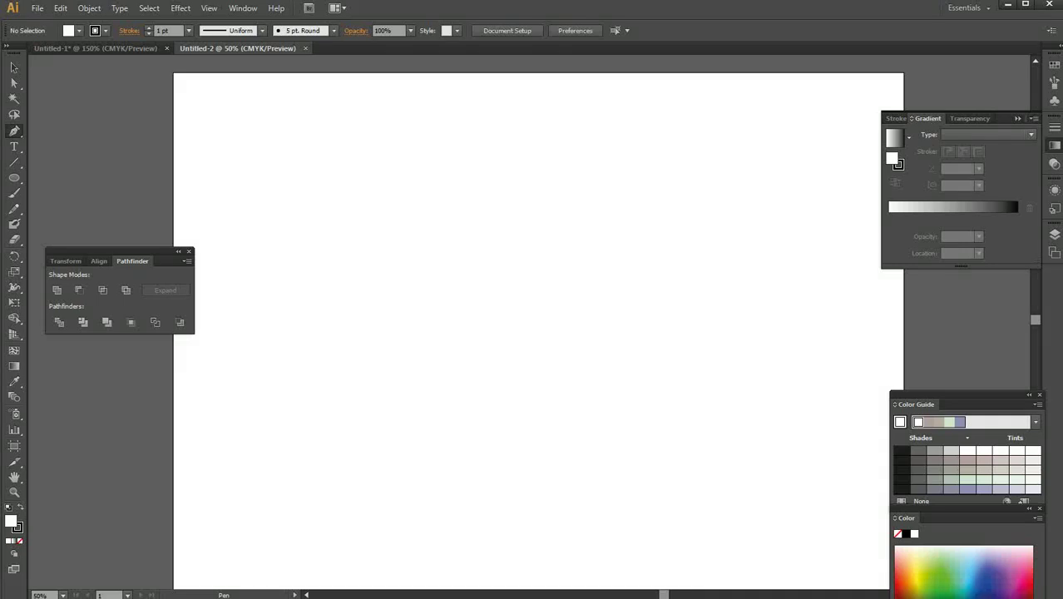
Draw a closed, bumpy cloud-shaped canopy outline with the Pen tool, then deselect it
{"action": "left_click", "coordinate": [306, 282]}
{"action": "left_click_drag", "start_coordinate": [355, 241], "coordinate": [390, 246]}
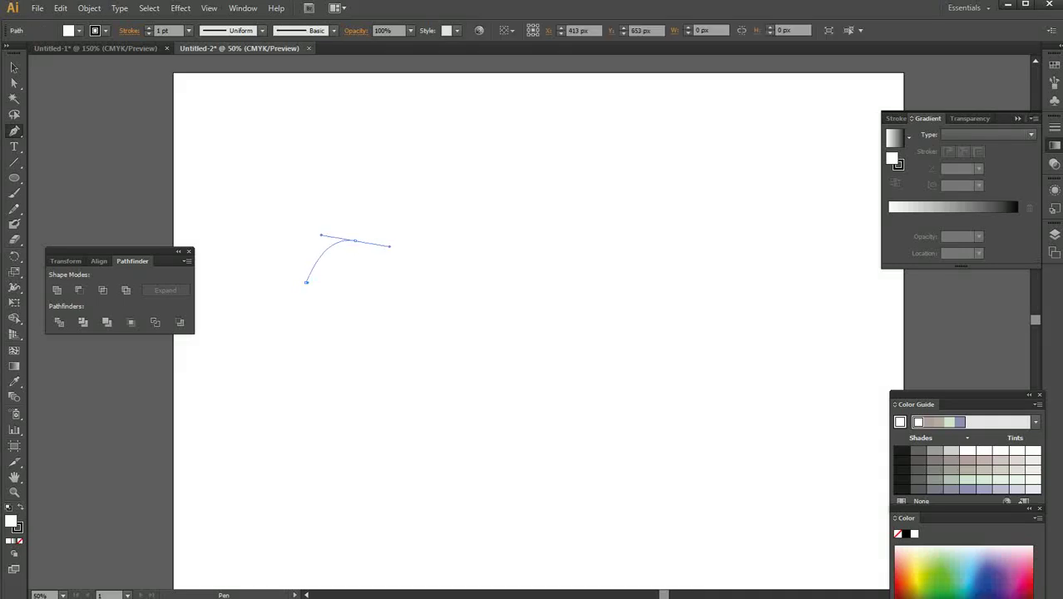
{"action": "left_click", "coordinate": [356, 240]}
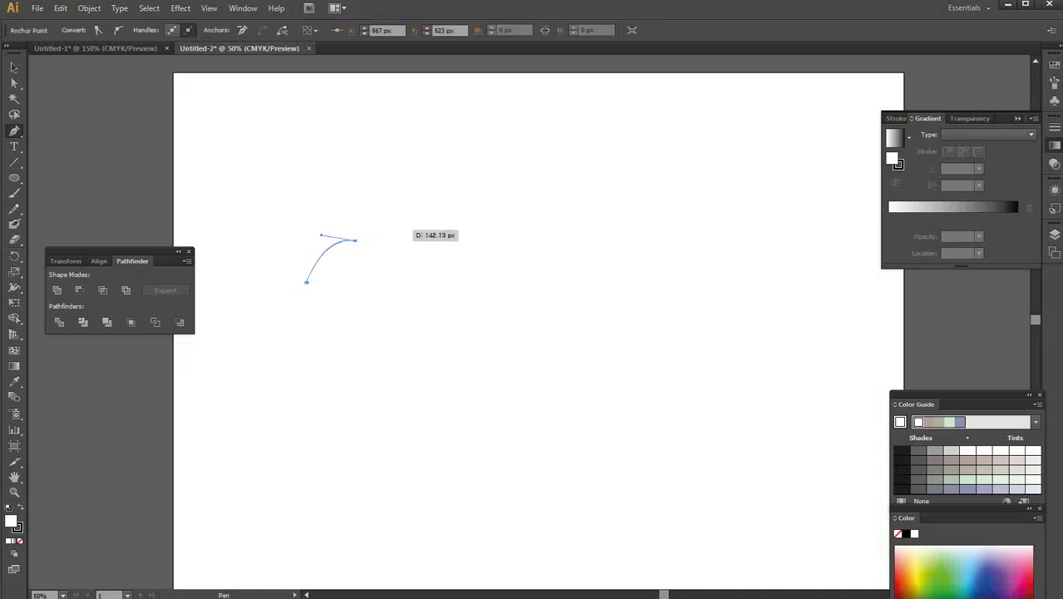
{"action": "left_click_drag", "start_coordinate": [415, 219], "coordinate": [440, 232]}
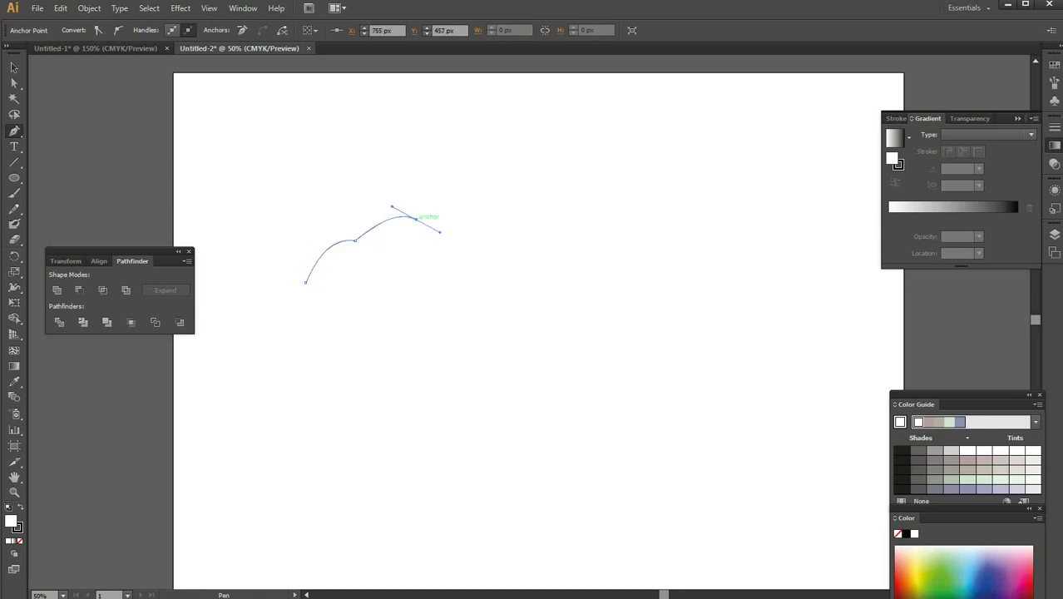
{"action": "left_click_drag", "start_coordinate": [306, 283], "coordinate": [317, 262]}
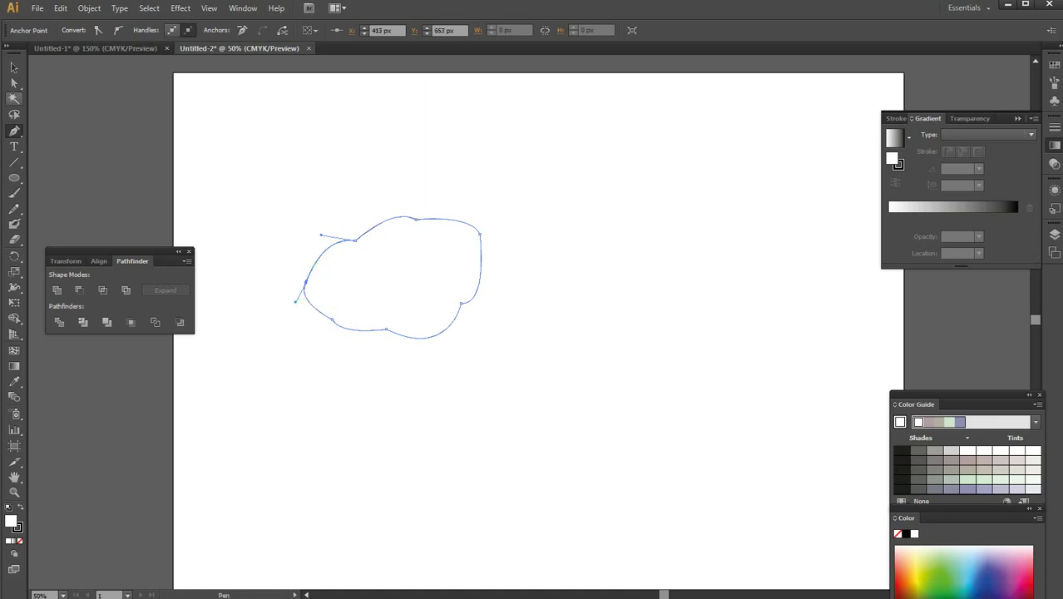
{"action": "left_click", "coordinate": [13, 67]}
{"action": "left_click", "coordinate": [549, 250]}
Move the cloud outline down and to the right and scale it slightly smaller
{"action": "left_click", "coordinate": [436, 280]}
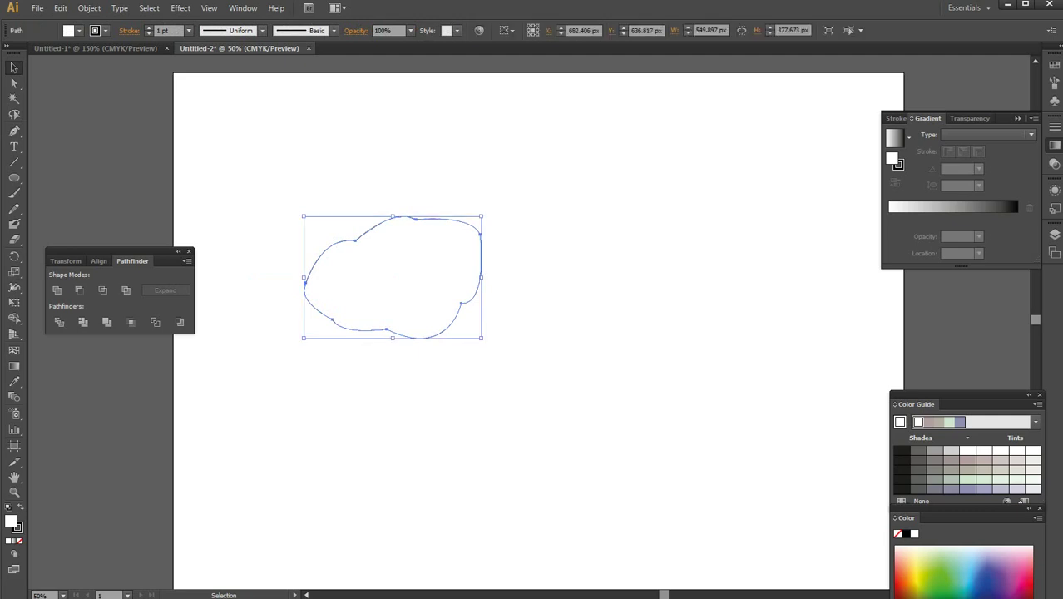
{"action": "left_click_drag", "start_coordinate": [436, 280], "coordinate": [526, 334]}
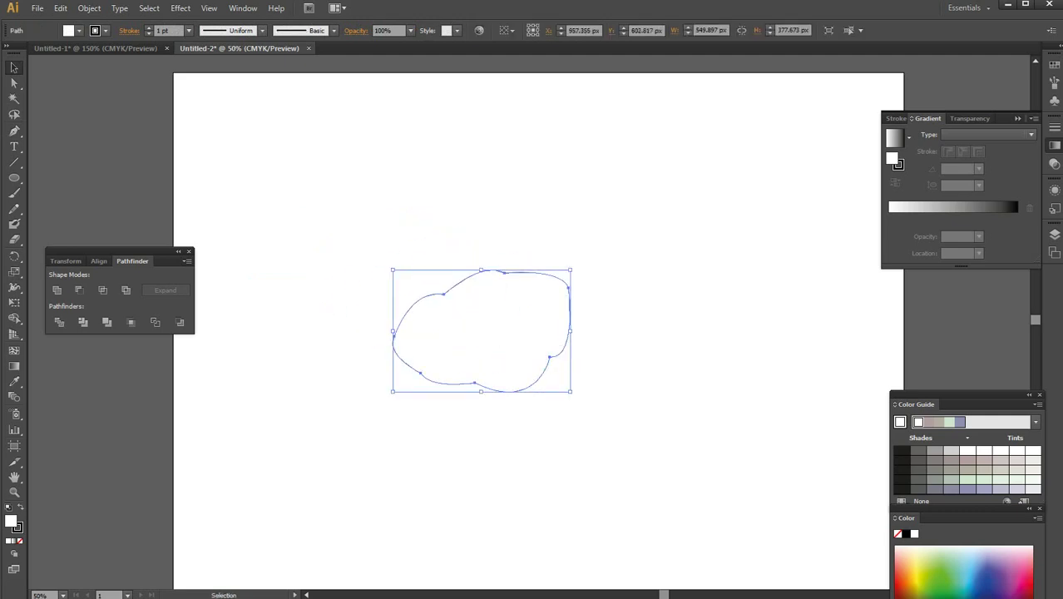
{"action": "left_click_drag", "start_coordinate": [571, 390], "coordinate": [539, 369]}
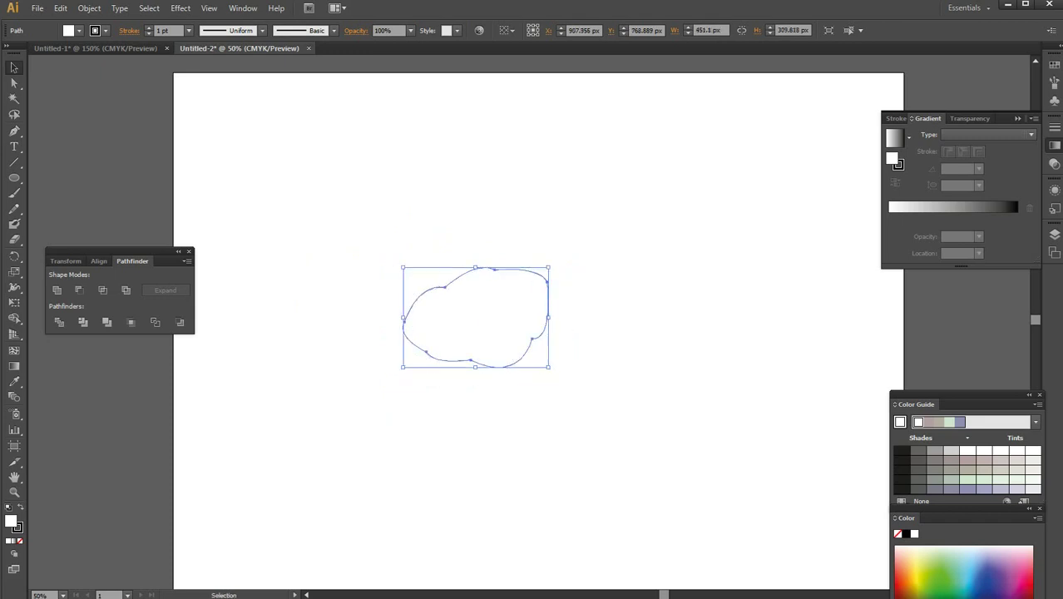
Adjust anchors and handles to smooth the canopy's lower-left and left curves
{"action": "key", "text": "ctrl+1"}
{"action": "key", "text": "a"}
{"action": "left_click", "coordinate": [532, 391]}
{"action": "left_click", "coordinate": [446, 362]}
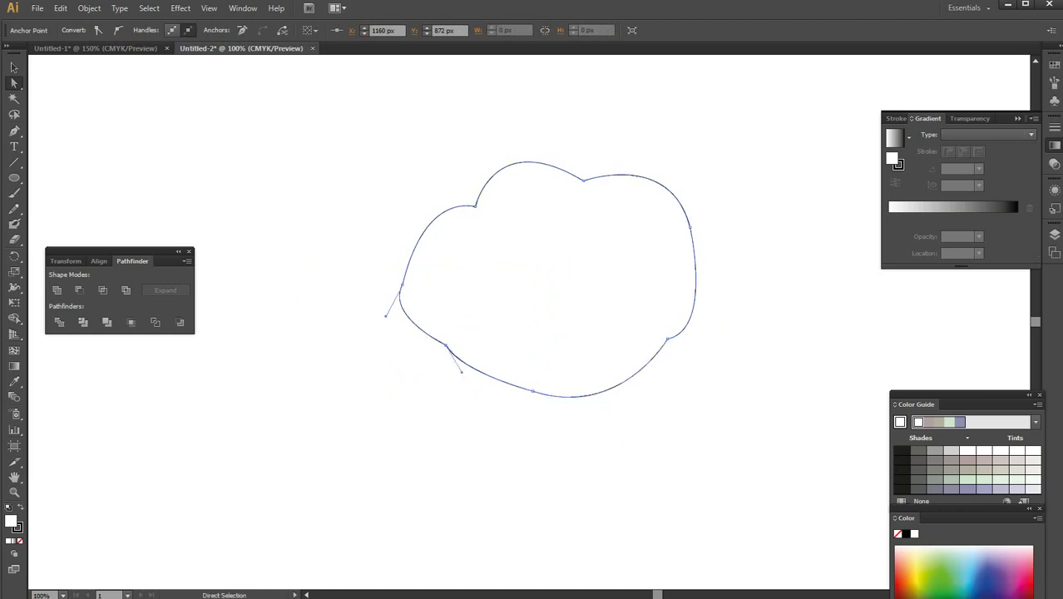
{"action": "left_click_drag", "start_coordinate": [459, 368], "coordinate": [473, 409]}
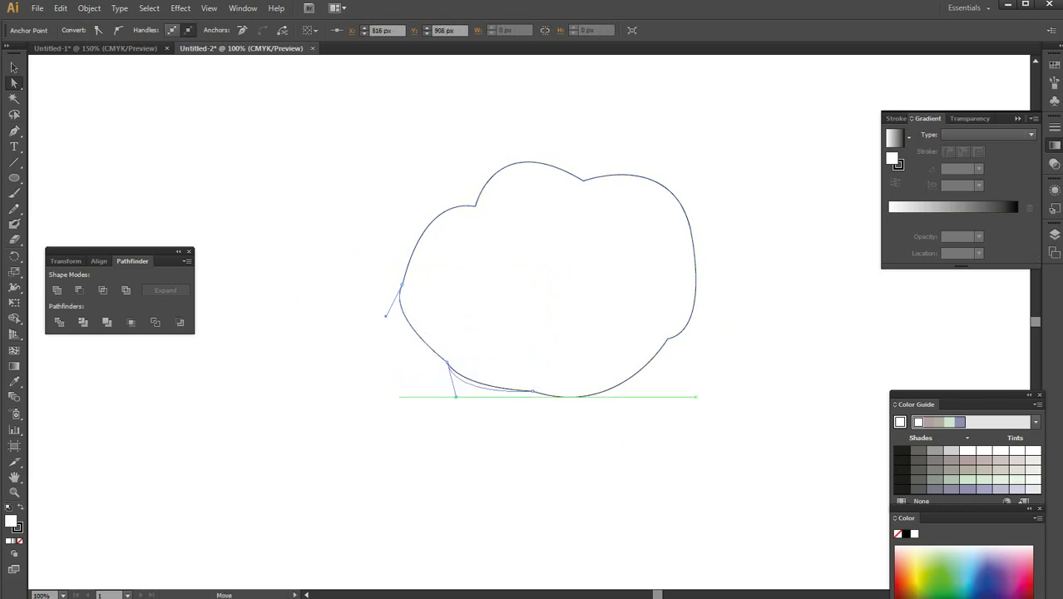
{"action": "left_click_drag", "start_coordinate": [401, 284], "coordinate": [380, 358]}
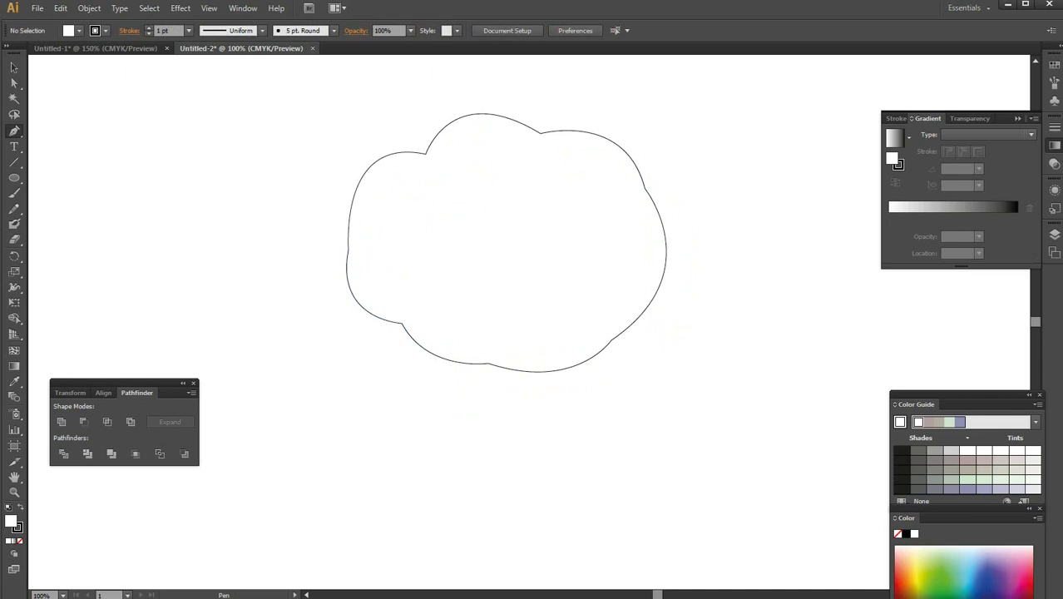
{"action": "left_click", "coordinate": [359, 379]}
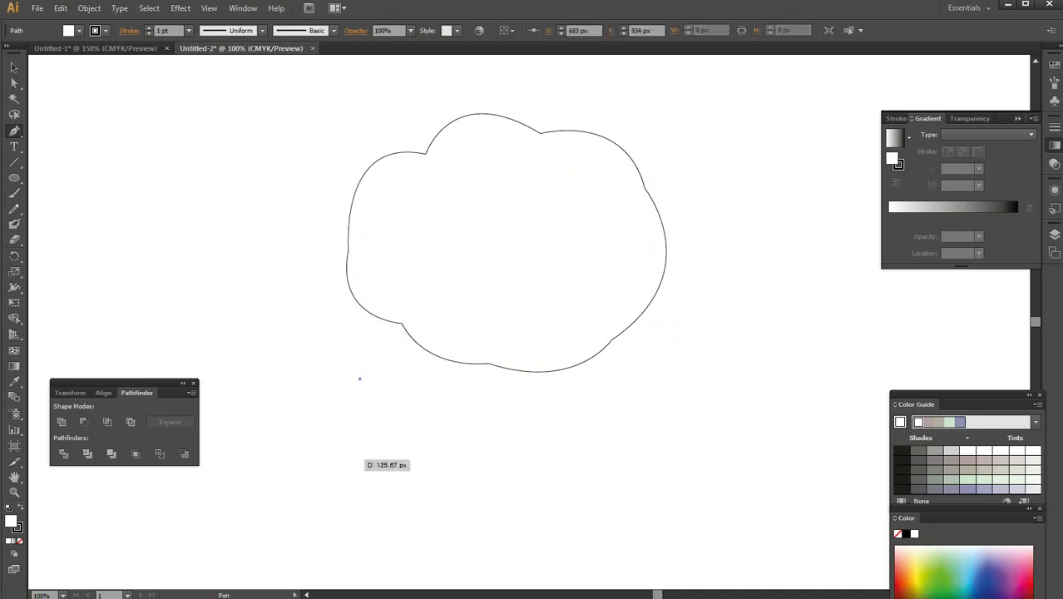
Draw a narrow, slightly curved closed trunk shape with the Pen tool
{"action": "left_click", "coordinate": [350, 478]}
{"action": "left_click_drag", "start_coordinate": [352, 485], "coordinate": [378, 480]}
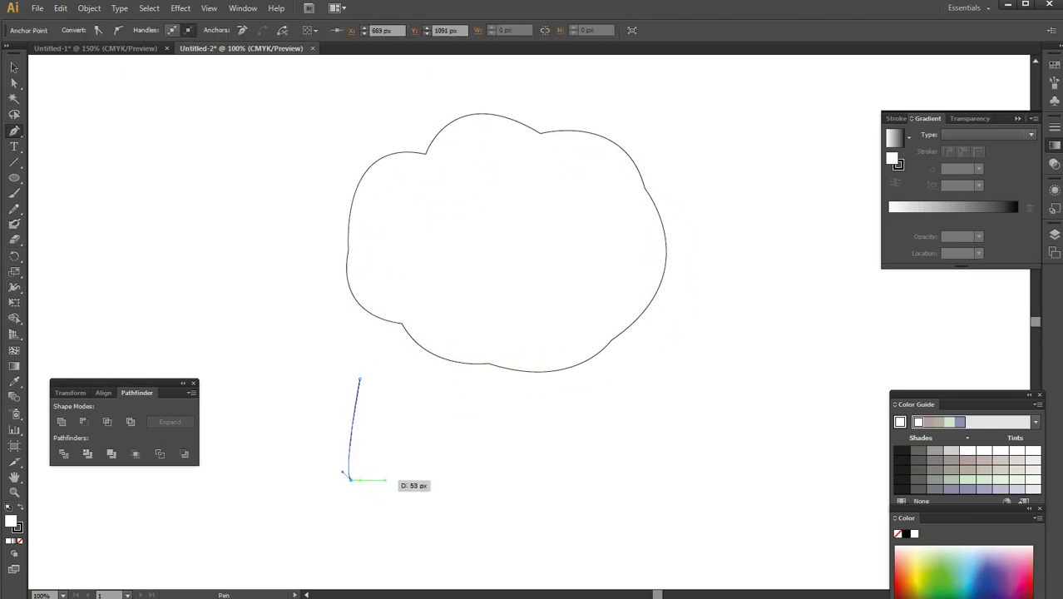
{"action": "left_click", "coordinate": [374, 379]}
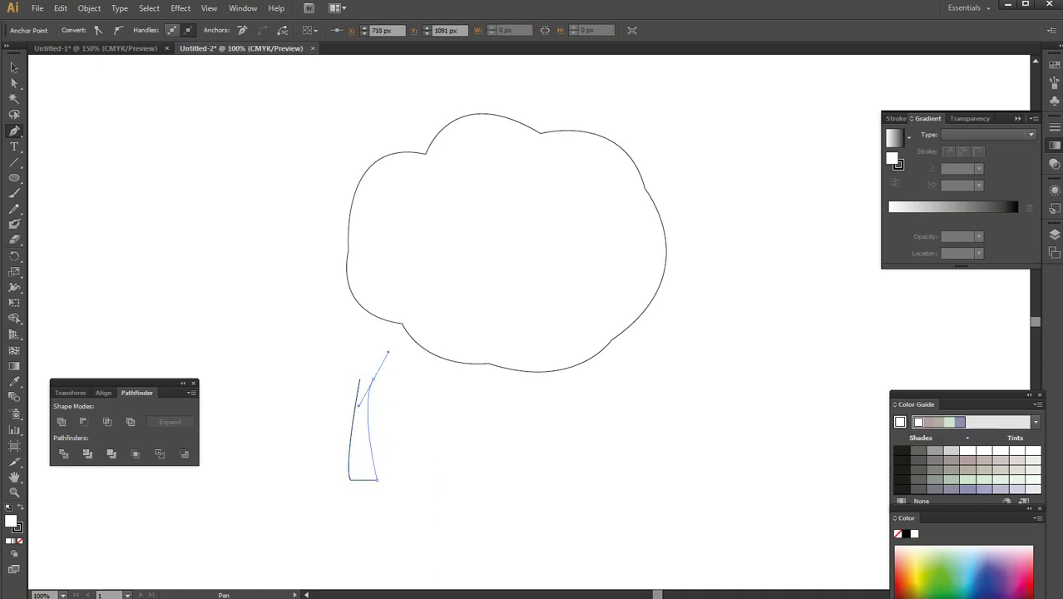
{"action": "left_click_drag", "start_coordinate": [374, 379], "coordinate": [388, 352]}
Stretch the trunk to 200 px tall, place it beneath the canopy, and deselect
{"action": "key", "text": "v"}
{"action": "left_click_drag", "start_coordinate": [365, 477], "coordinate": [492, 434]}
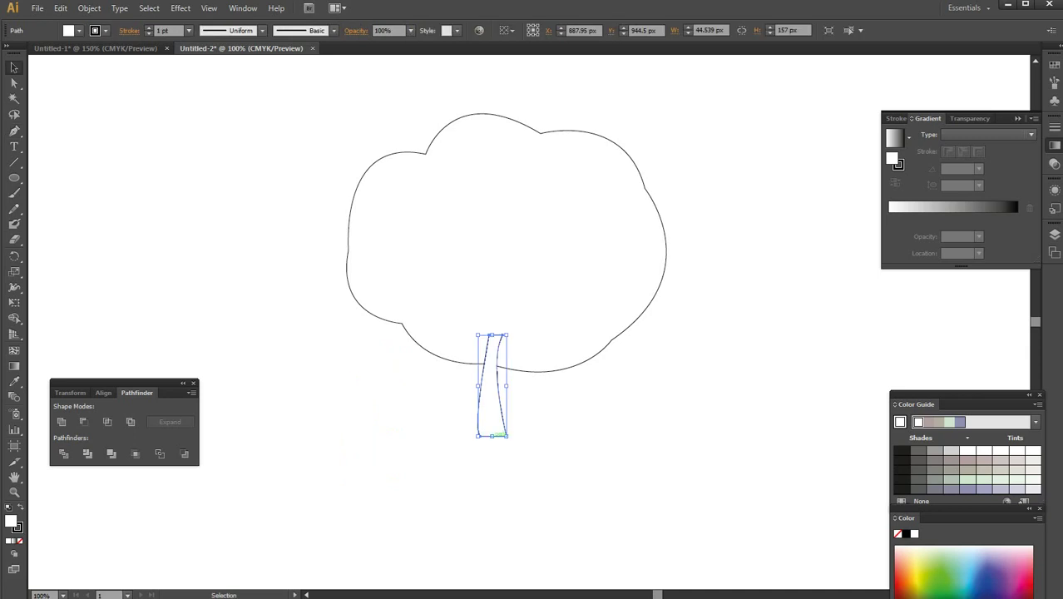
{"action": "left_click_drag", "start_coordinate": [492, 434], "coordinate": [491, 464]}
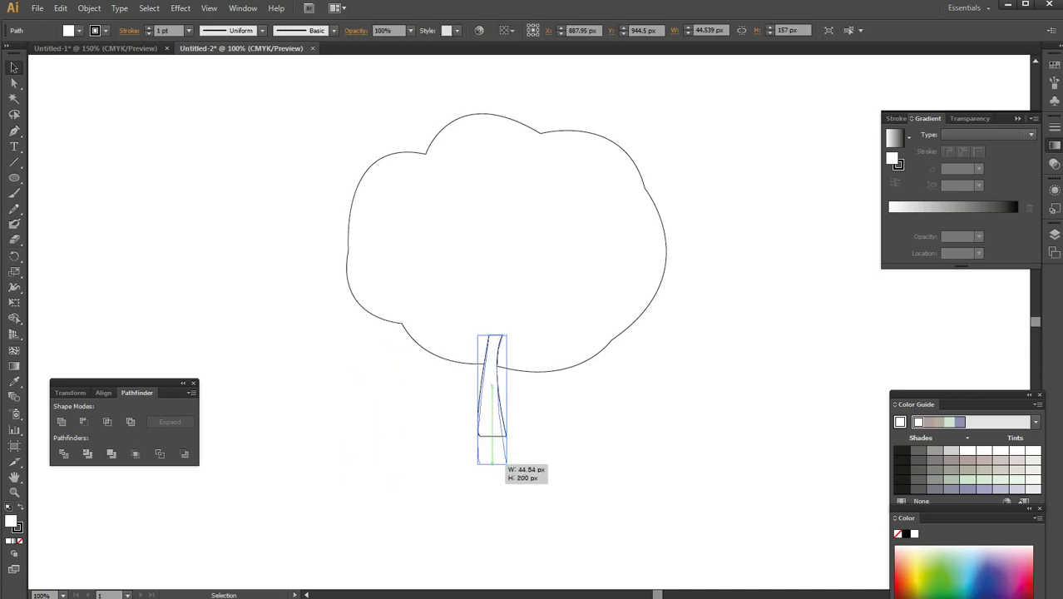
{"action": "mouse_move", "coordinate": [498, 420]}
{"action": "left_mouse_down"}
{"action": "mouse_move", "coordinate": [504, 468]}
{"action": "mouse_move", "coordinate": [498, 421]}
{"action": "left_mouse_up"}
{"action": "key", "text": "ctrl+shift+a"}
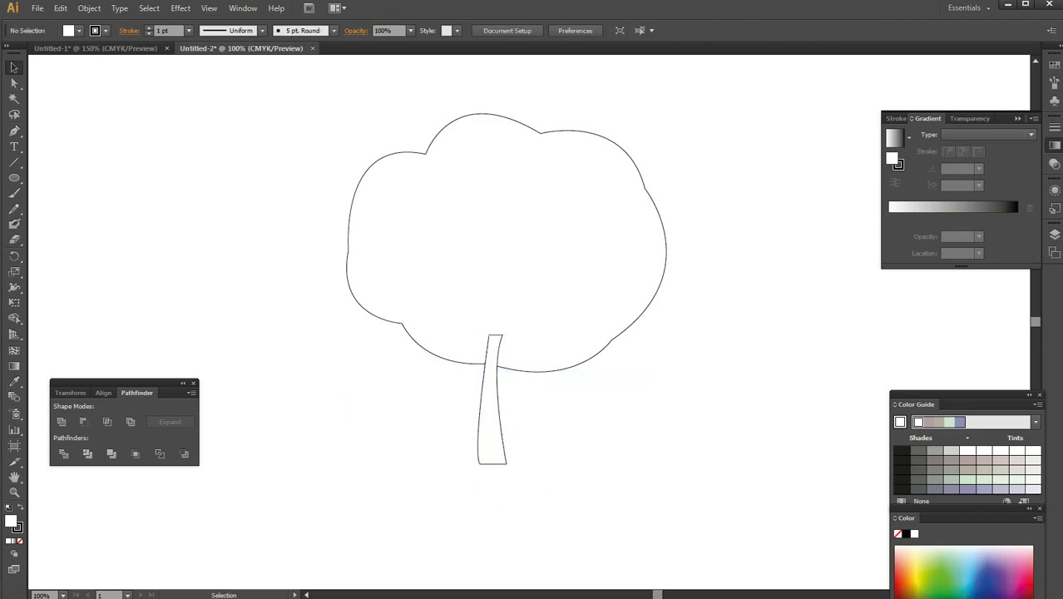
Fill the trunk with brown and the canopy with light green from the Color panel
{"action": "left_click", "coordinate": [493, 415]}
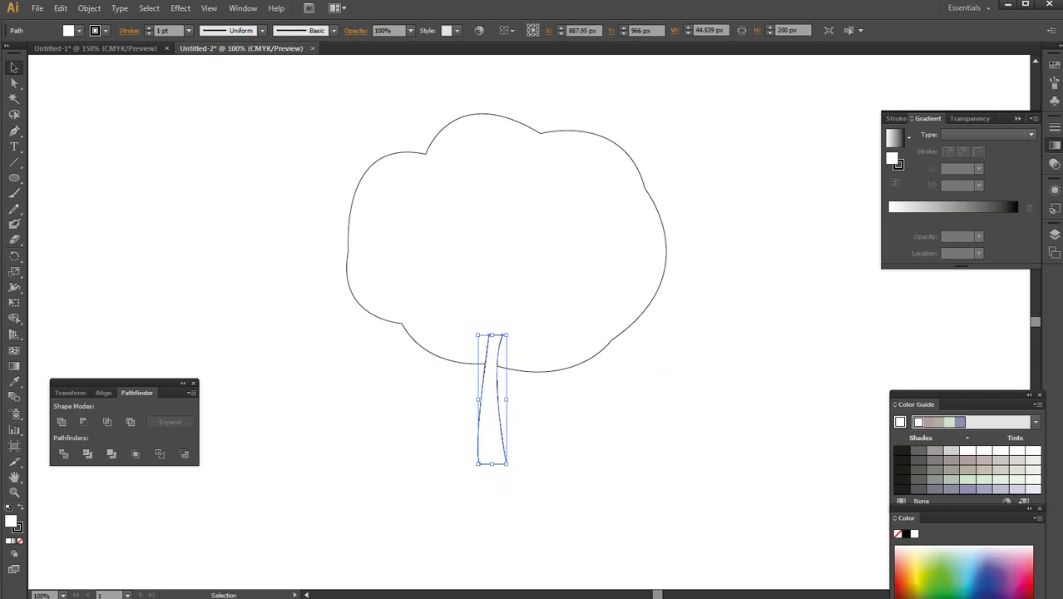
{"action": "left_click", "coordinate": [919, 592]}
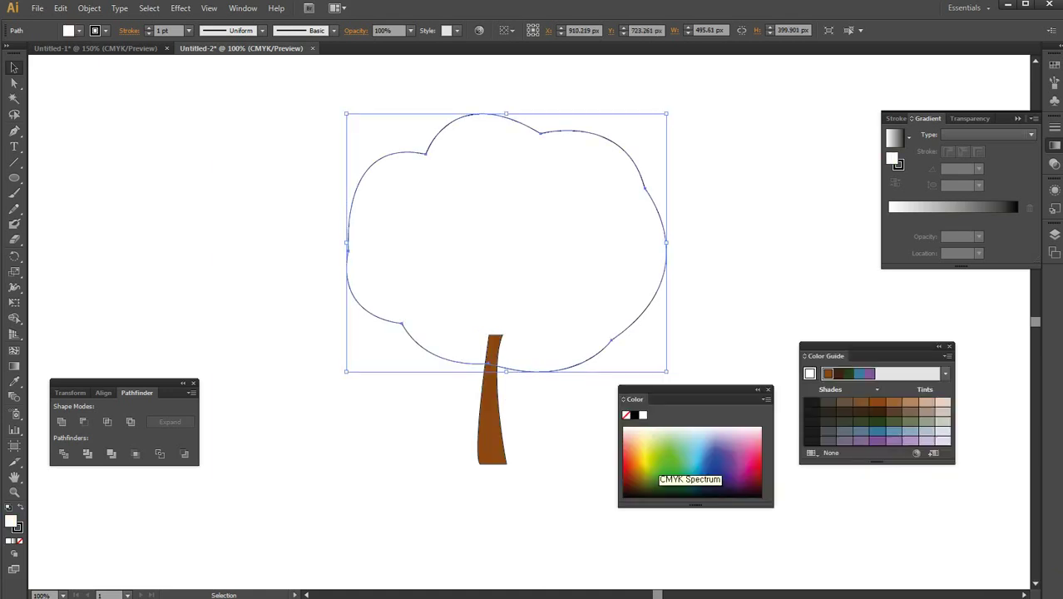
{"action": "left_click", "coordinate": [661, 461]}
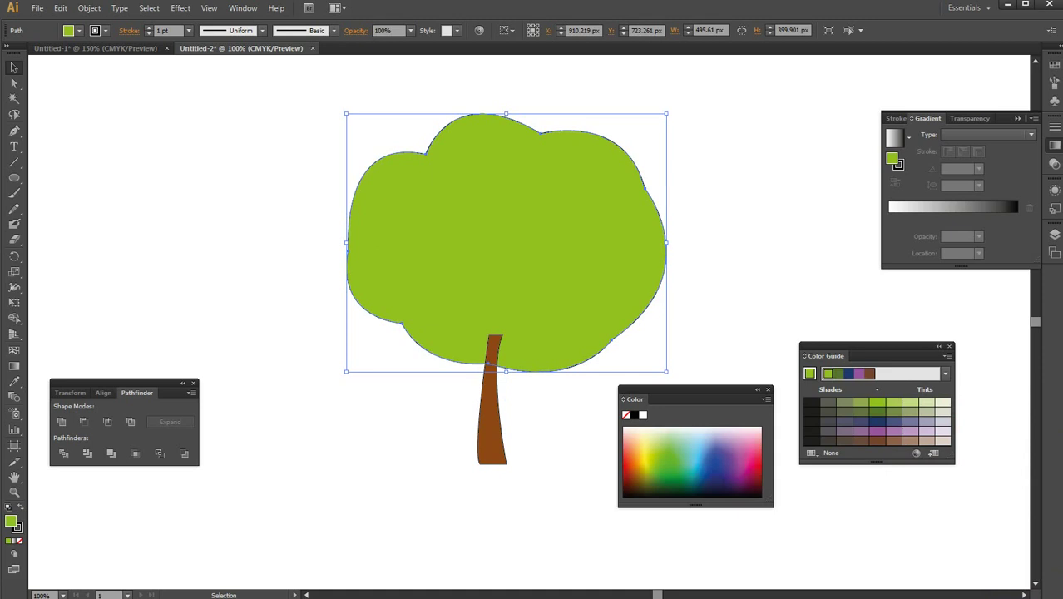
{"action": "left_click_drag", "start_coordinate": [690, 399], "coordinate": [715, 405]}
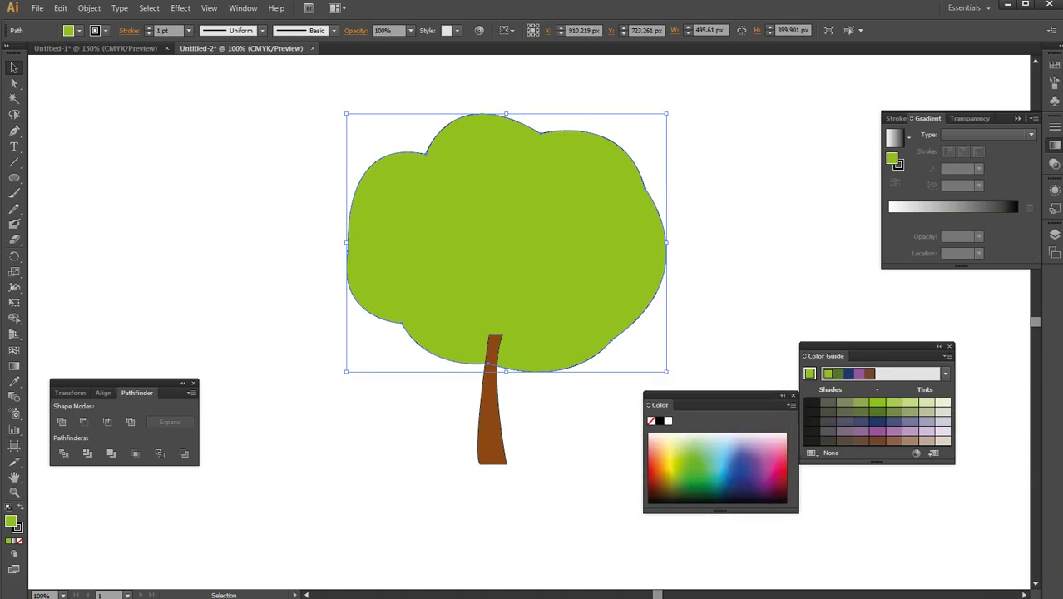
{"action": "left_click", "coordinate": [14, 351]}
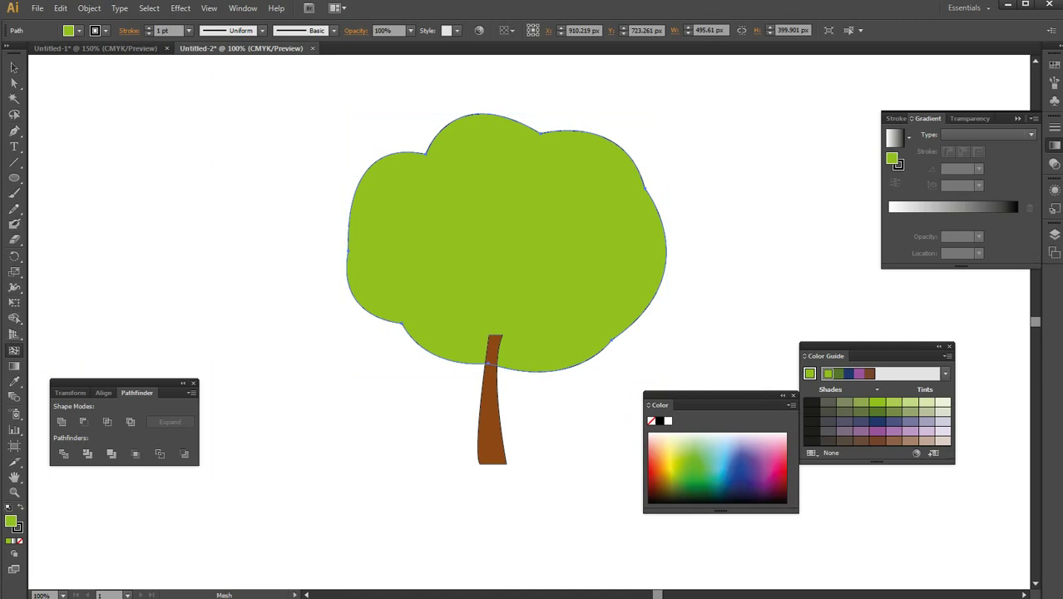
Add canopy mesh points, dark green at the centre and yellow-green at the upper left
{"action": "left_click", "coordinate": [597, 313]}
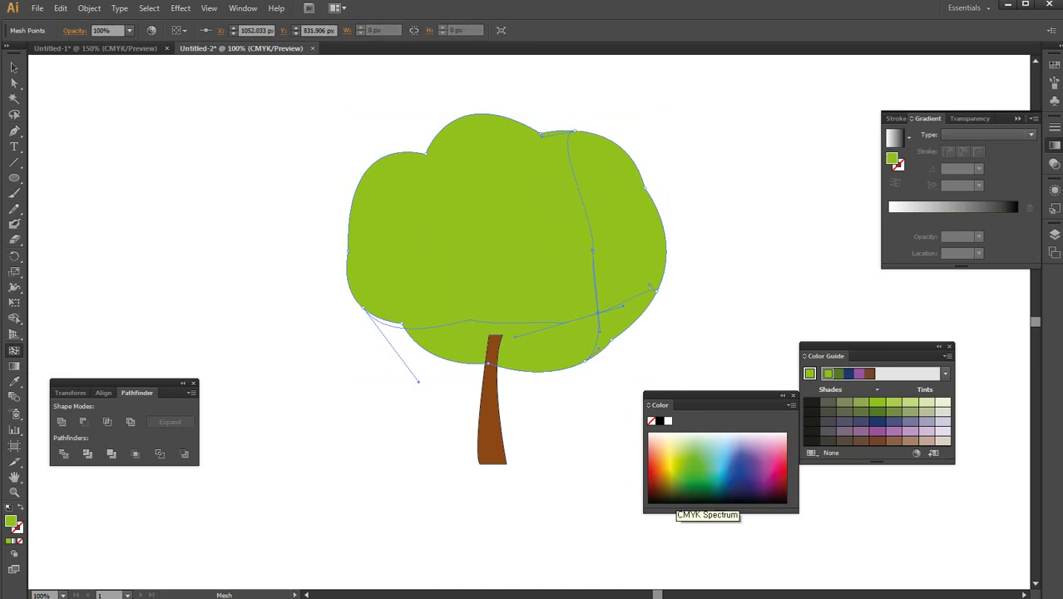
{"action": "left_click", "coordinate": [692, 496]}
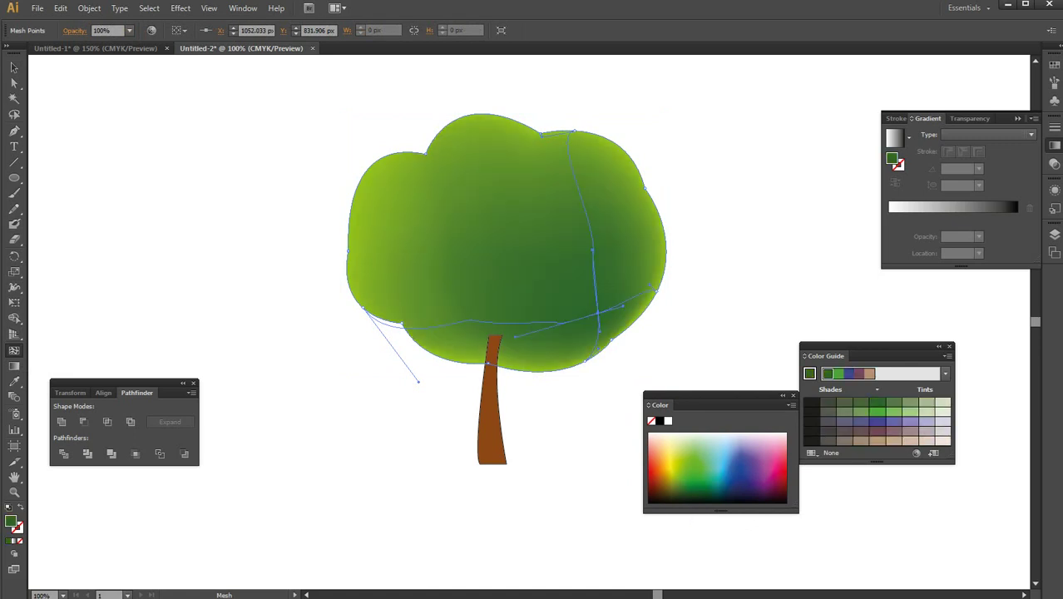
{"action": "left_click", "coordinate": [443, 325]}
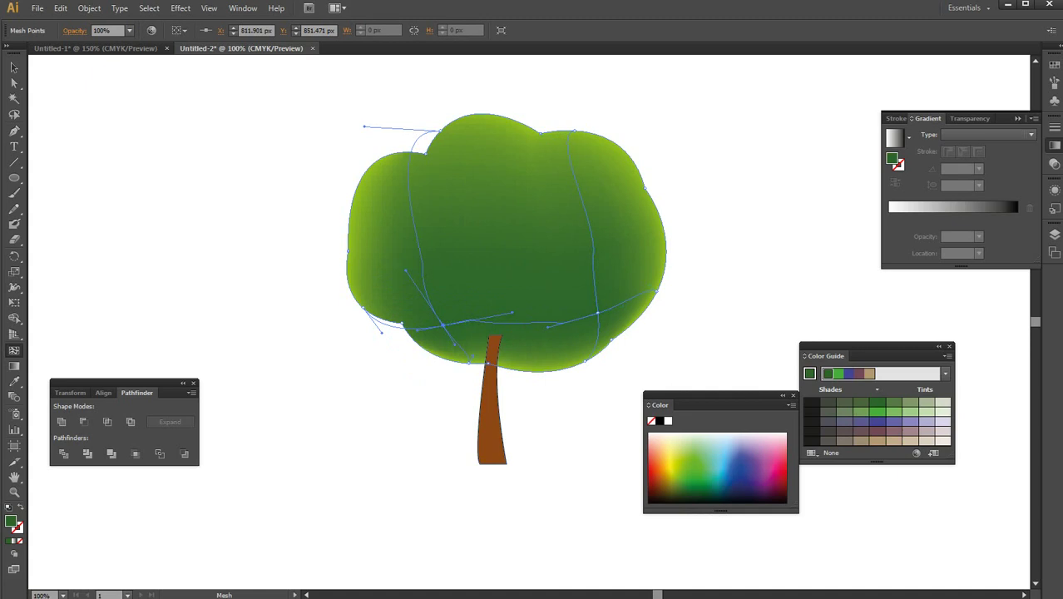
{"action": "left_click", "coordinate": [450, 170]}
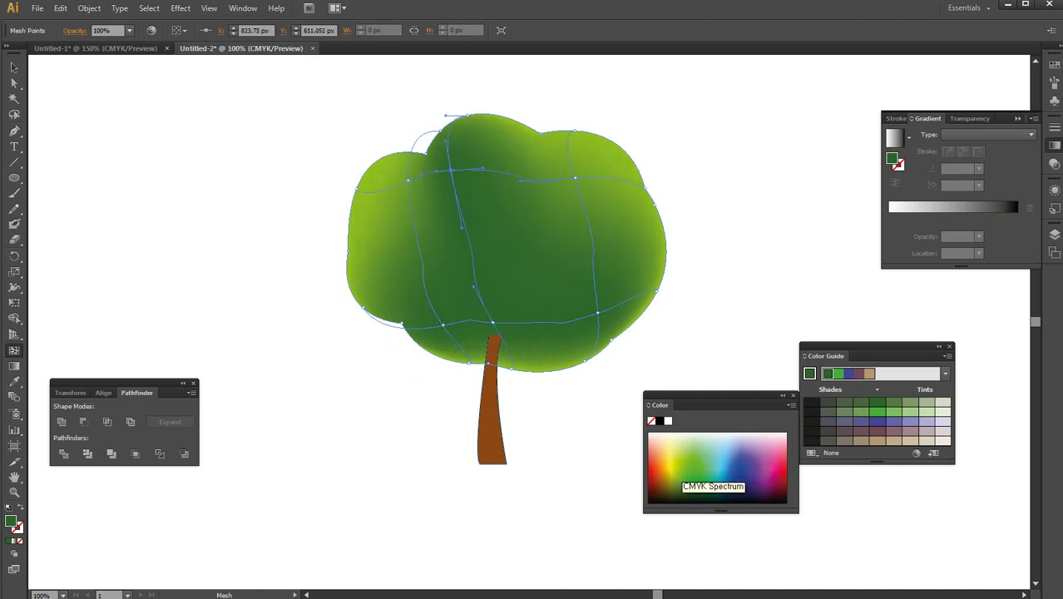
{"action": "left_click", "coordinate": [680, 470]}
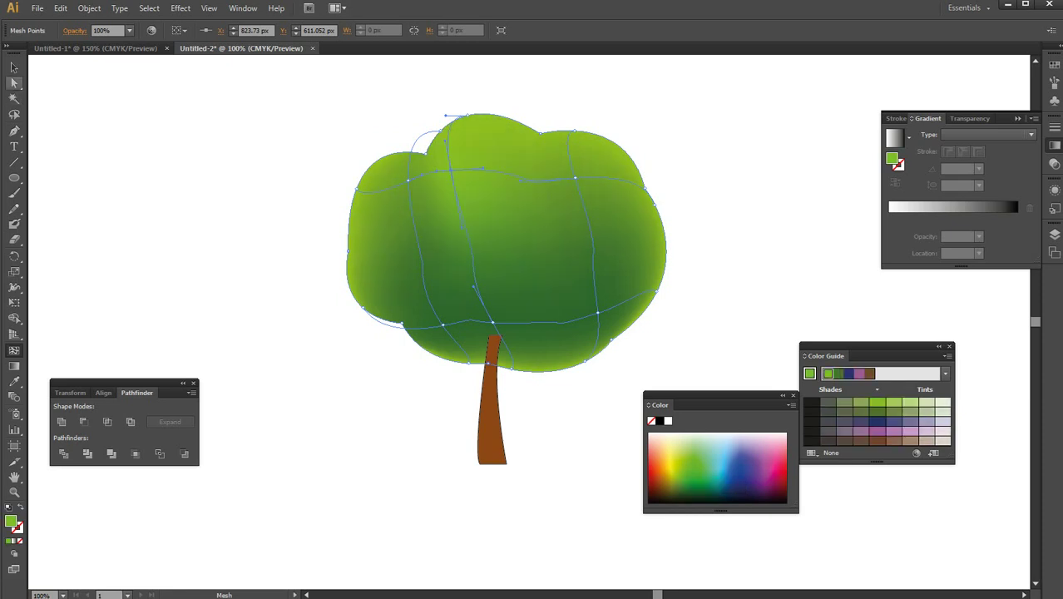
{"action": "left_click", "coordinate": [14, 83]}
{"action": "key", "text": "ctrl+shift+a"}
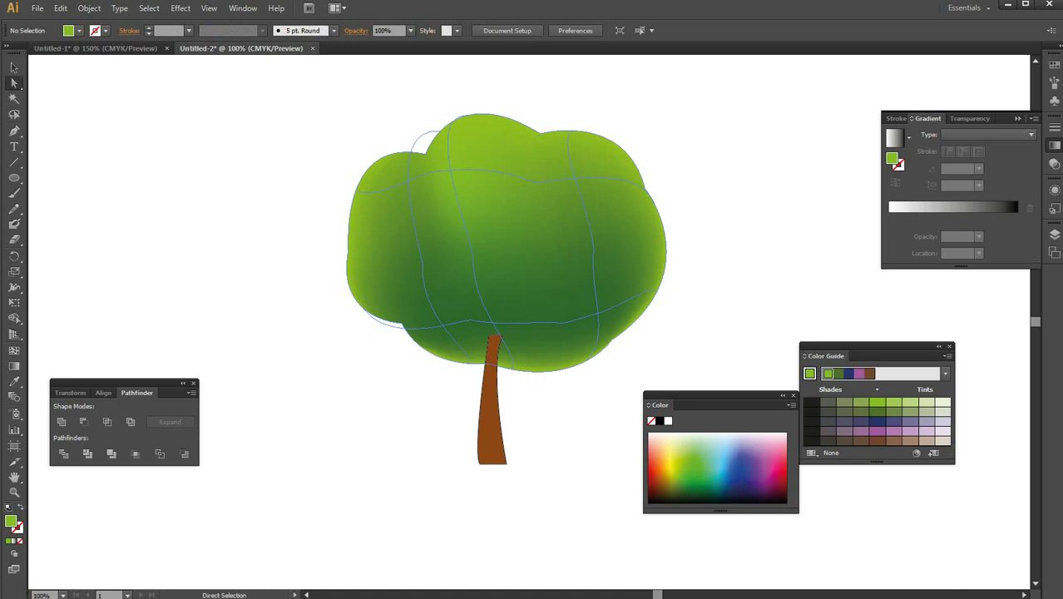
Recolour three upper canopy mesh points with pale and bright yellow-green highlights
{"action": "left_click", "coordinate": [575, 177]}
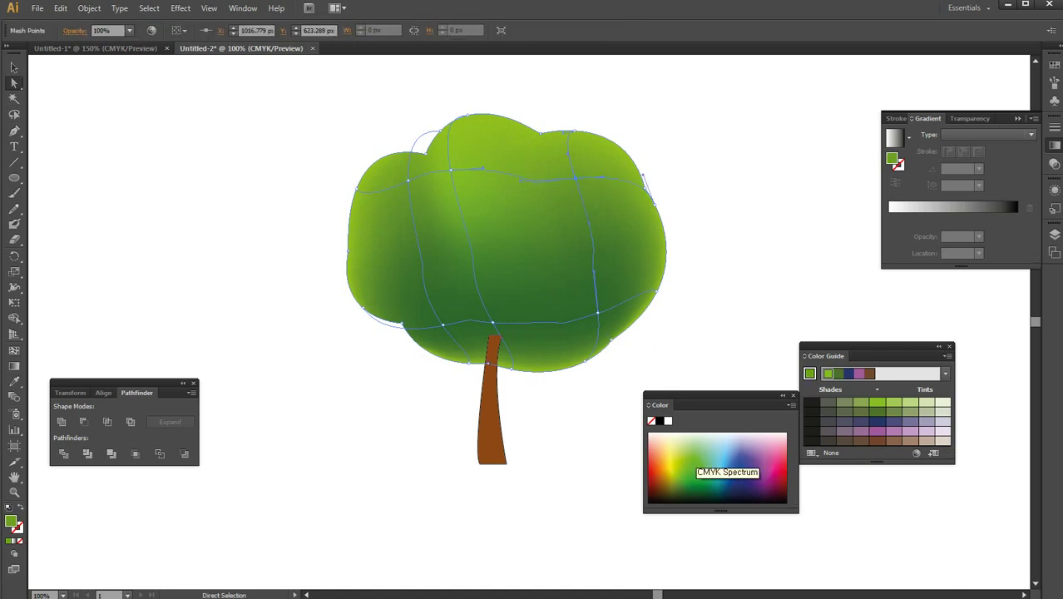
{"action": "left_click", "coordinate": [691, 462]}
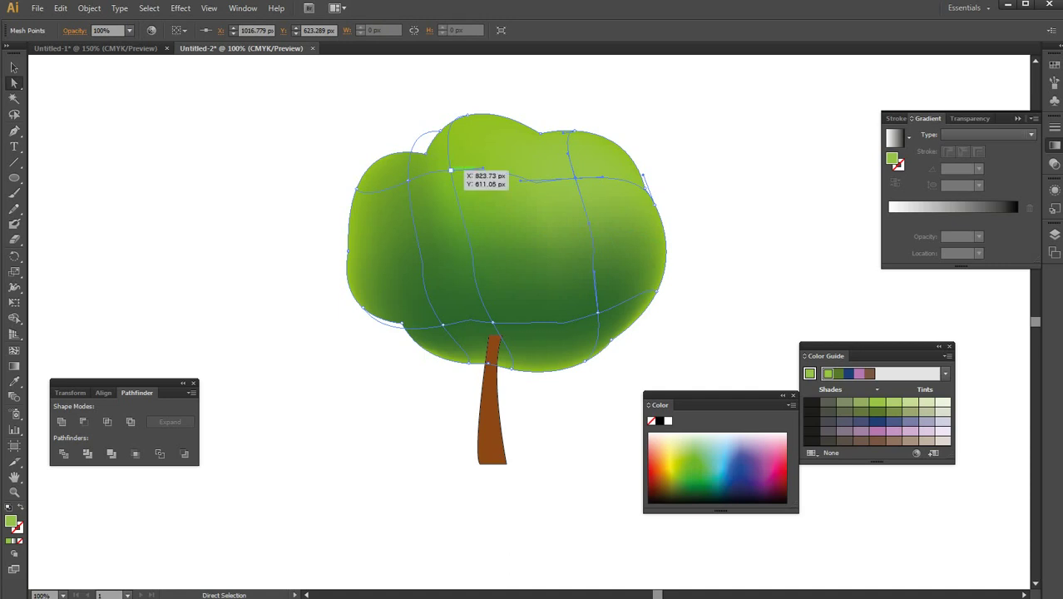
{"action": "left_click", "coordinate": [450, 170]}
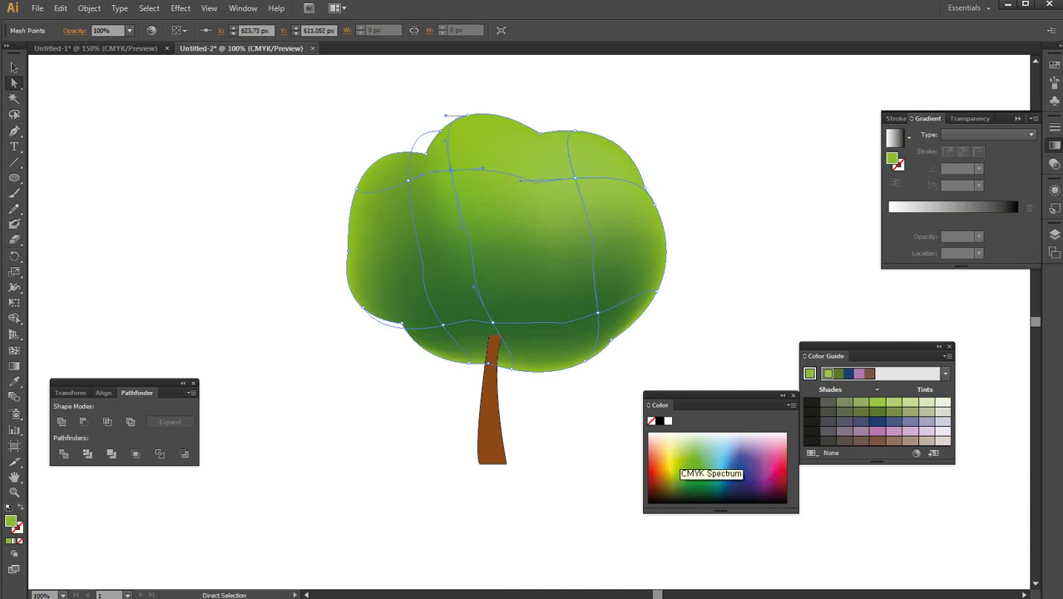
{"action": "left_click", "coordinate": [680, 459]}
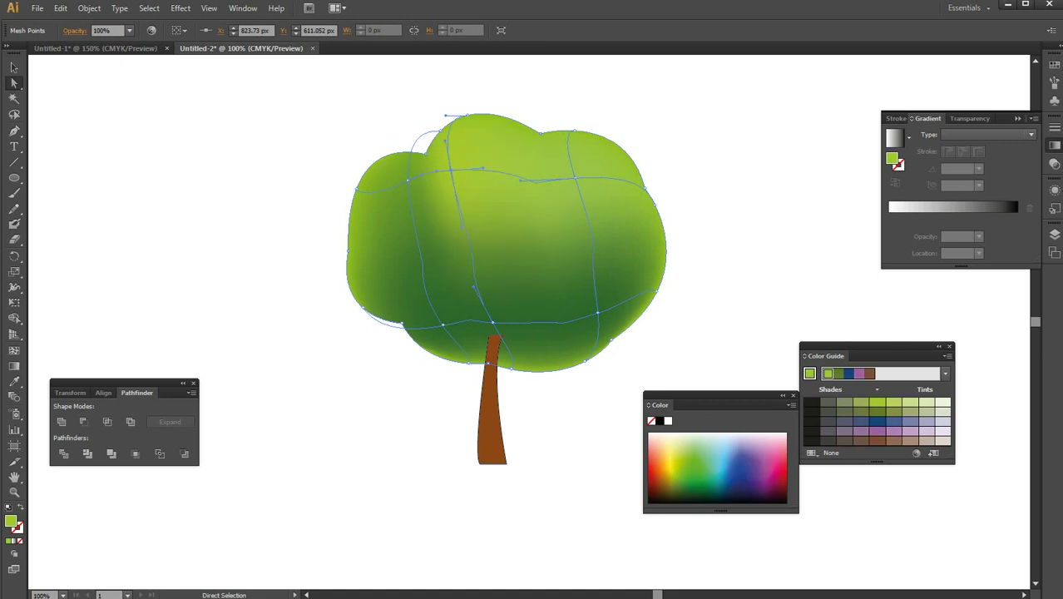
{"action": "left_click", "coordinate": [408, 180]}
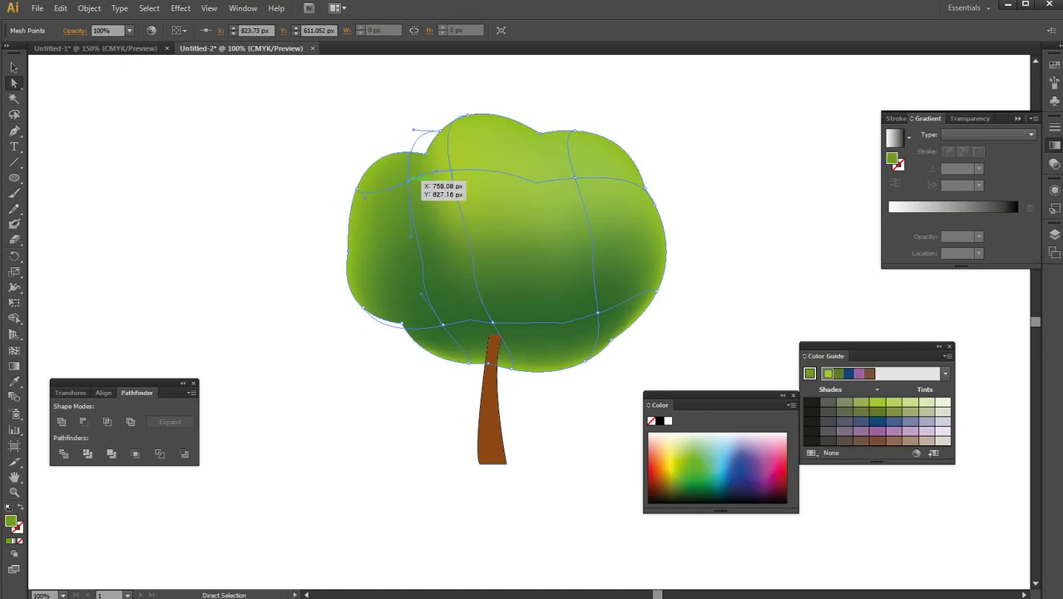
{"action": "left_click", "coordinate": [678, 459]}
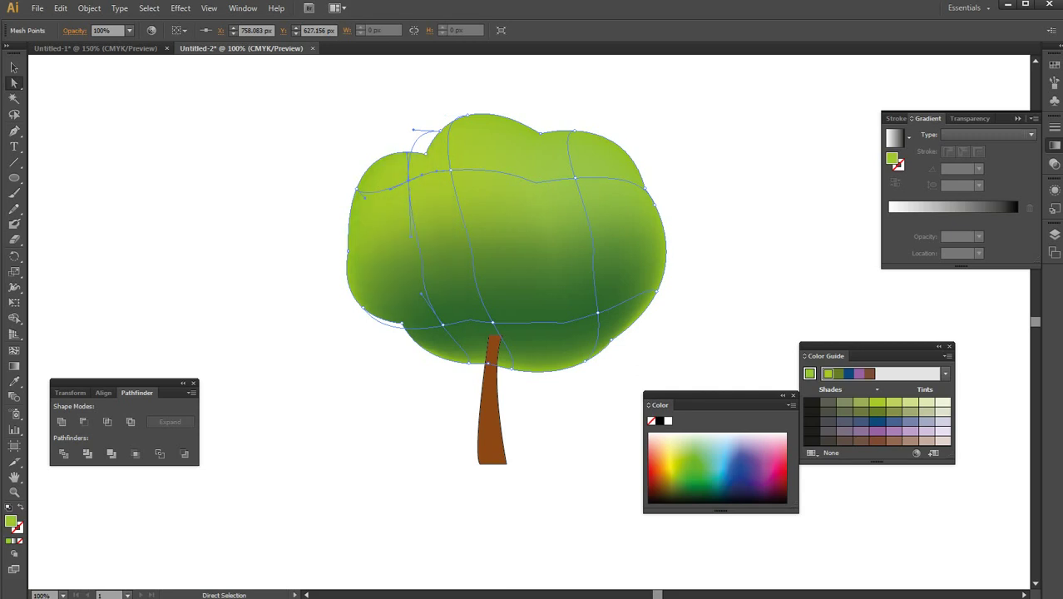
{"action": "key", "text": "ctrl+shift+a"}
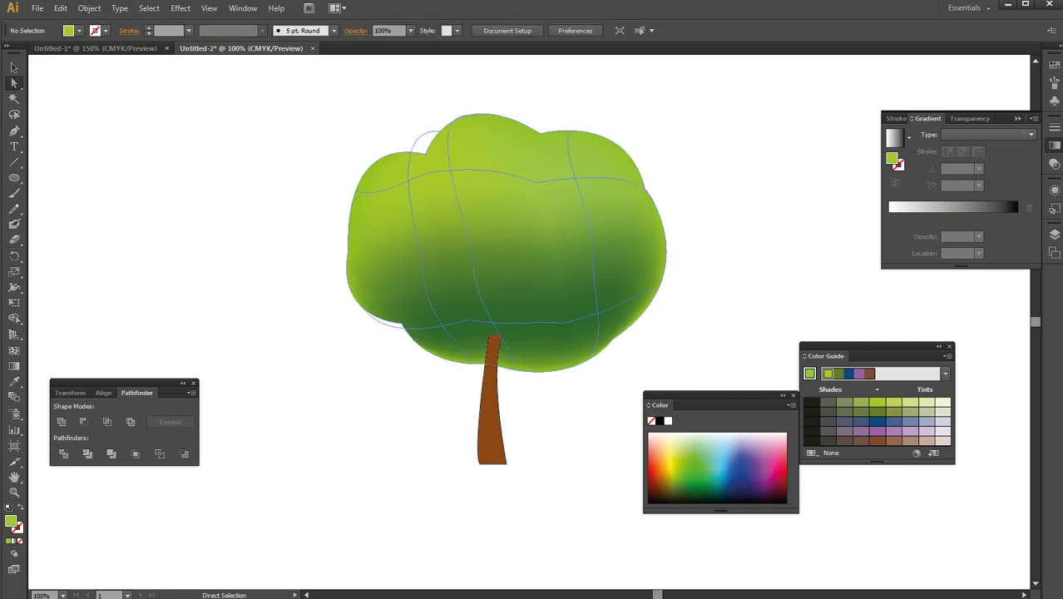
Draw a large rectangle, about 1492 × 435 px, across the artboard over the tree
{"action": "left_click", "coordinate": [597, 313]}
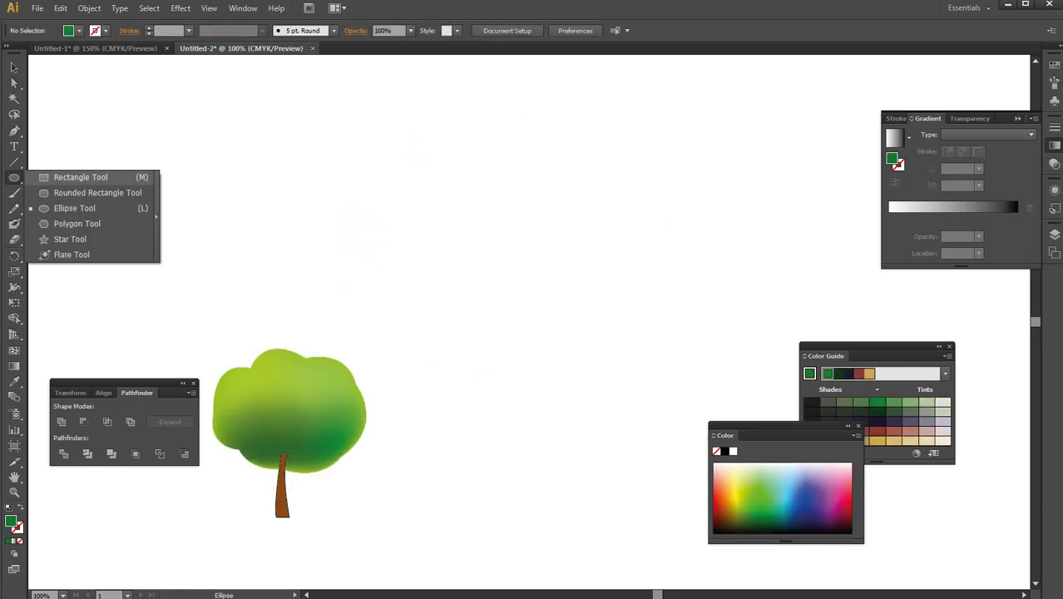
{"action": "key", "text": "m"}
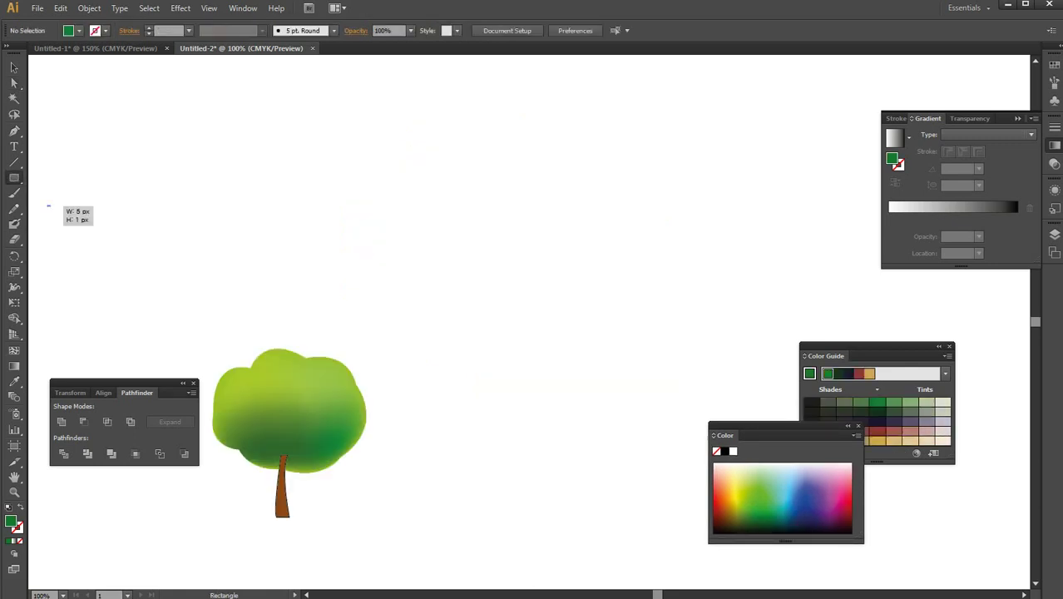
{"action": "mouse_move", "coordinate": [48, 204]}
{"action": "left_mouse_down"}
{"action": "mouse_move", "coordinate": [985, 485]}
{"action": "mouse_move", "coordinate": [940, 485]}
{"action": "mouse_move", "coordinate": [968, 485]}
{"action": "left_mouse_up"}
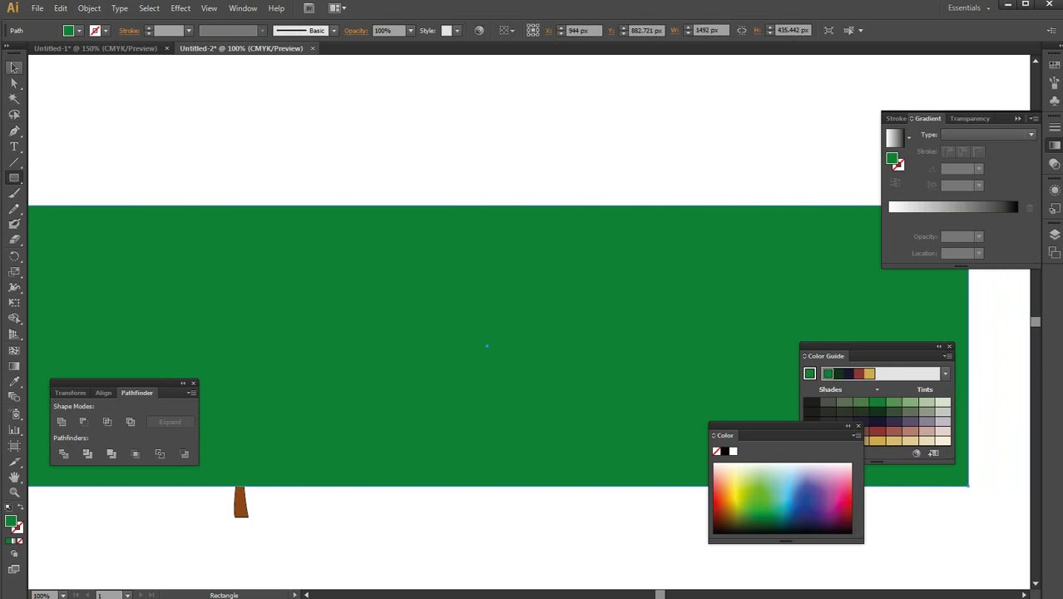
Send the rectangle to the back, behind the tree
{"action": "key", "text": "v"}
{"action": "right_click", "coordinate": [467, 254]}
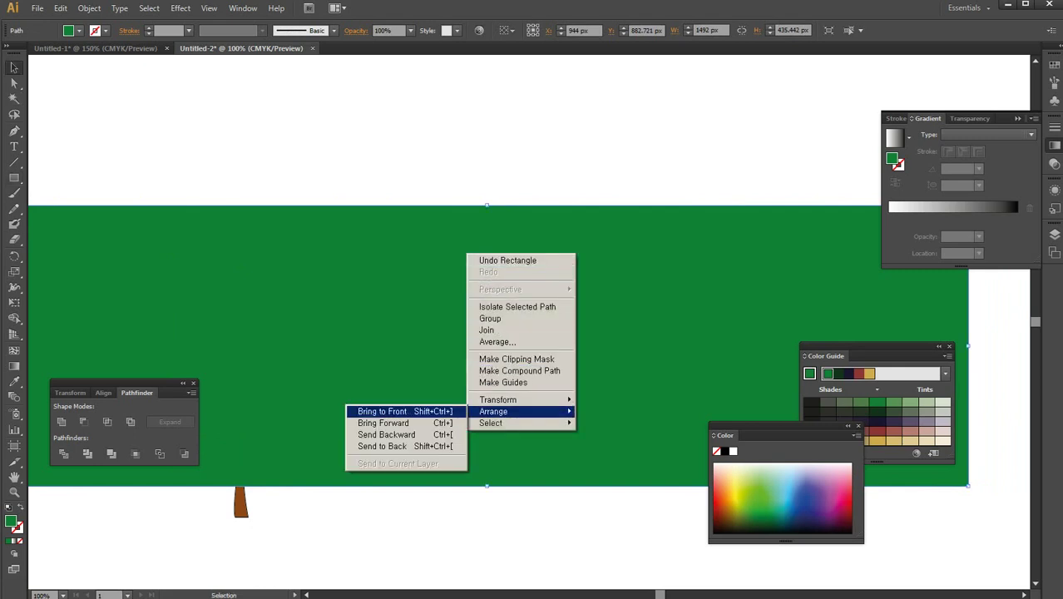
{"action": "left_click", "coordinate": [382, 445]}
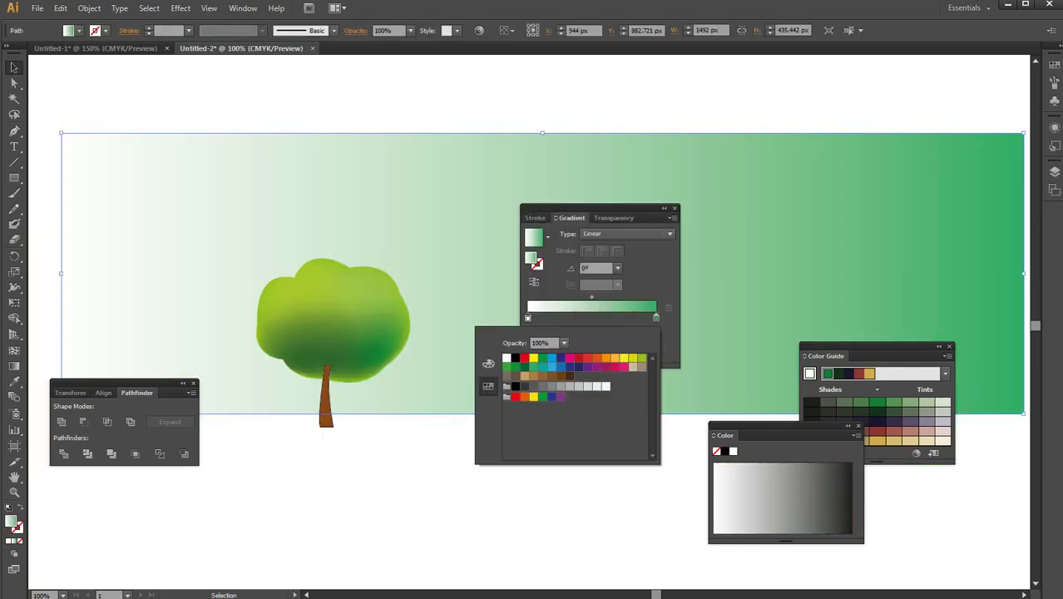
Give the rectangle a linear gradient from green on the left to light blue
{"action": "left_click", "coordinate": [507, 366]}
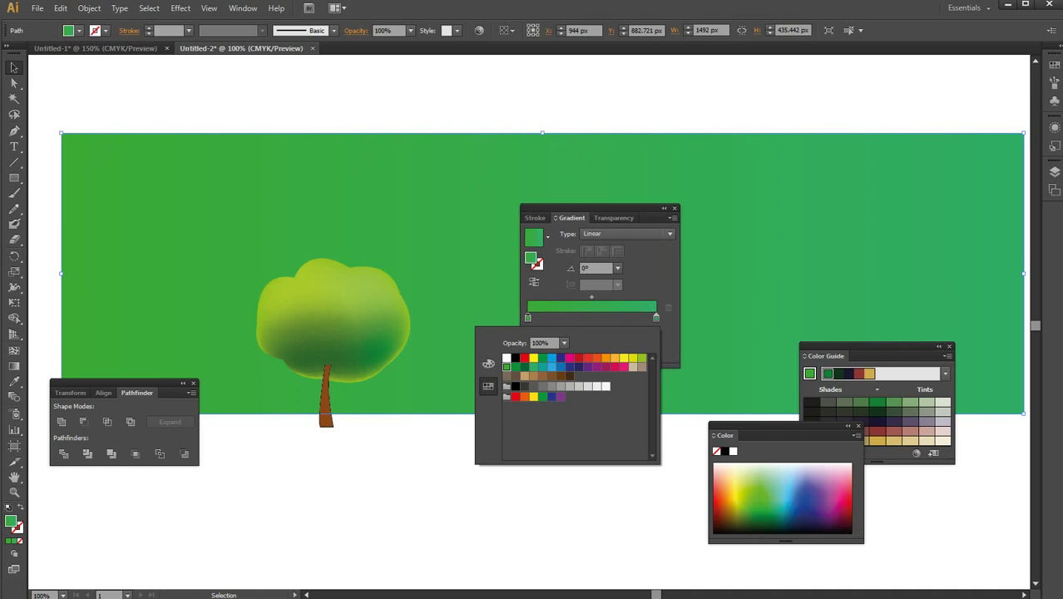
{"action": "left_click", "coordinate": [655, 317]}
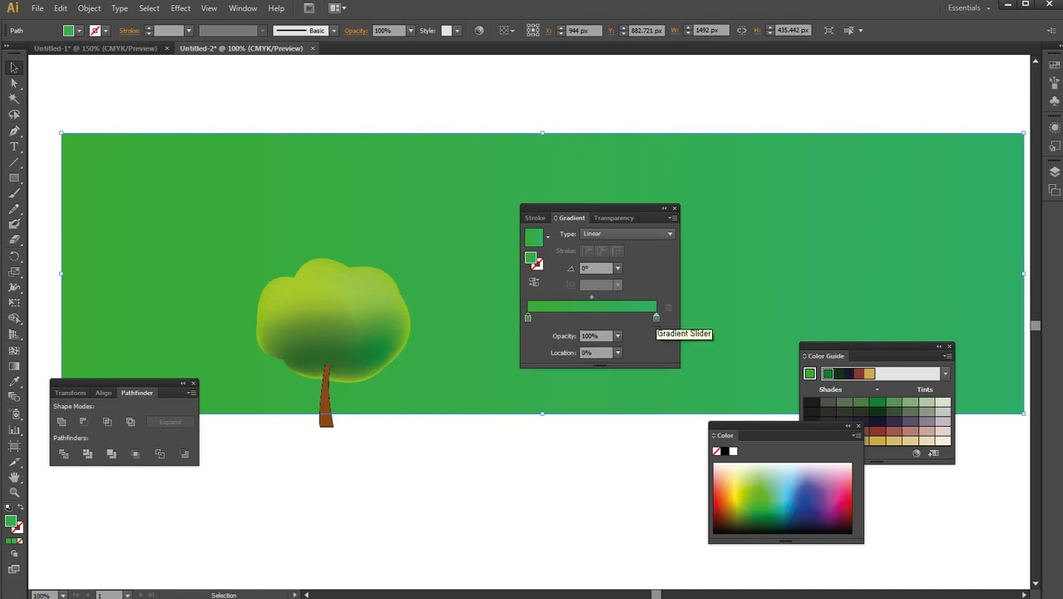
{"action": "double_click", "coordinate": [655, 317]}
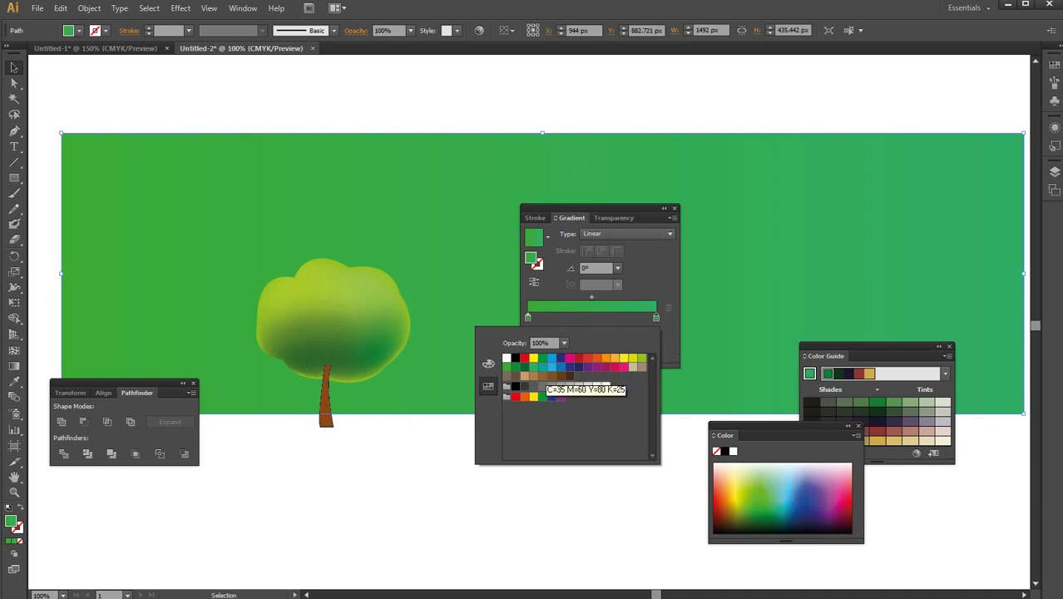
{"action": "left_click", "coordinate": [551, 366]}
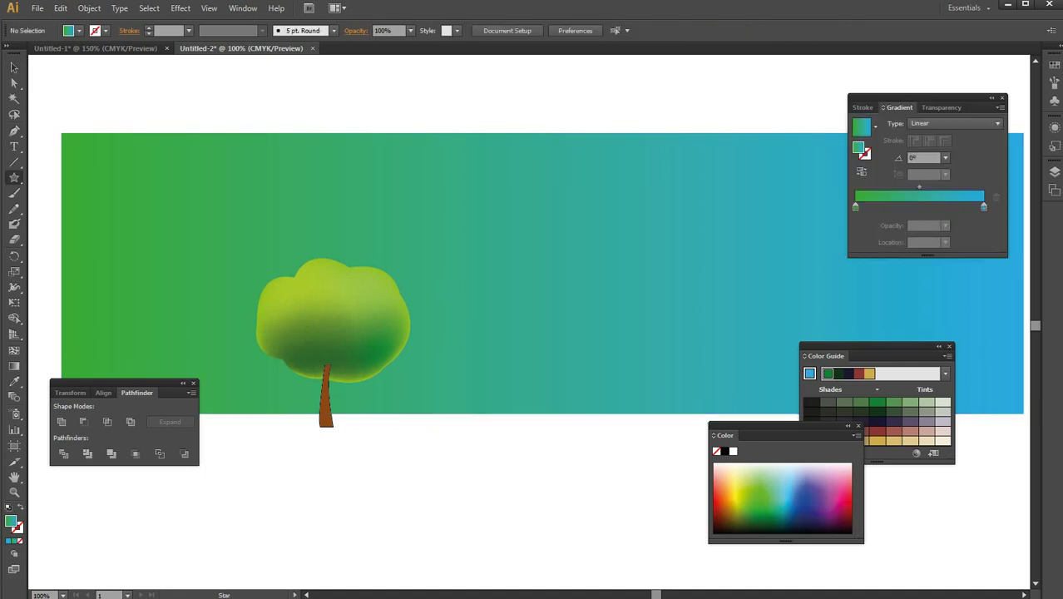
Draw a white five-pointed star in the sky above and right of the tree
{"action": "left_click_drag", "start_coordinate": [471, 221], "coordinate": [493, 233]}
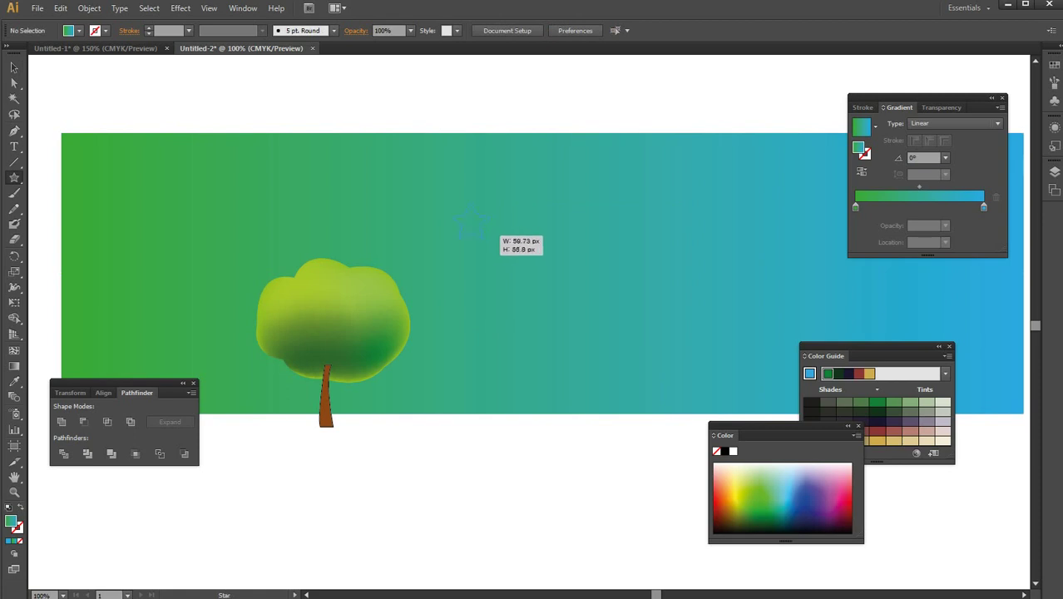
{"action": "mouse_move", "coordinate": [494, 233]}
{"action": "left_mouse_down"}
{"action": "mouse_move", "coordinate": [497, 219]}
{"action": "mouse_move", "coordinate": [597, 234]}
{"action": "left_mouse_up"}
{"action": "key", "text": "v"}
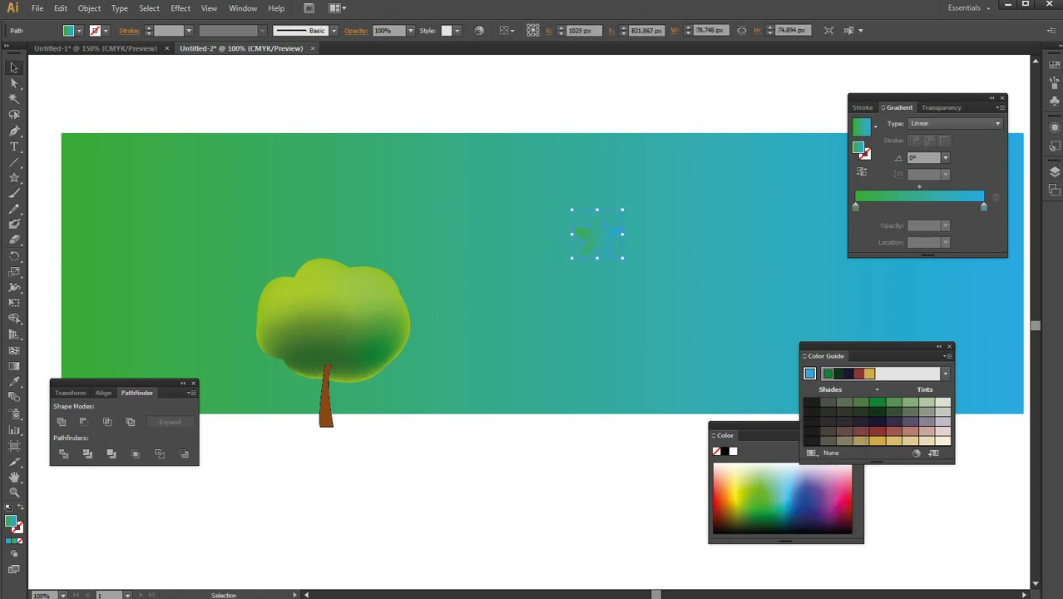
{"action": "left_click", "coordinate": [732, 450]}
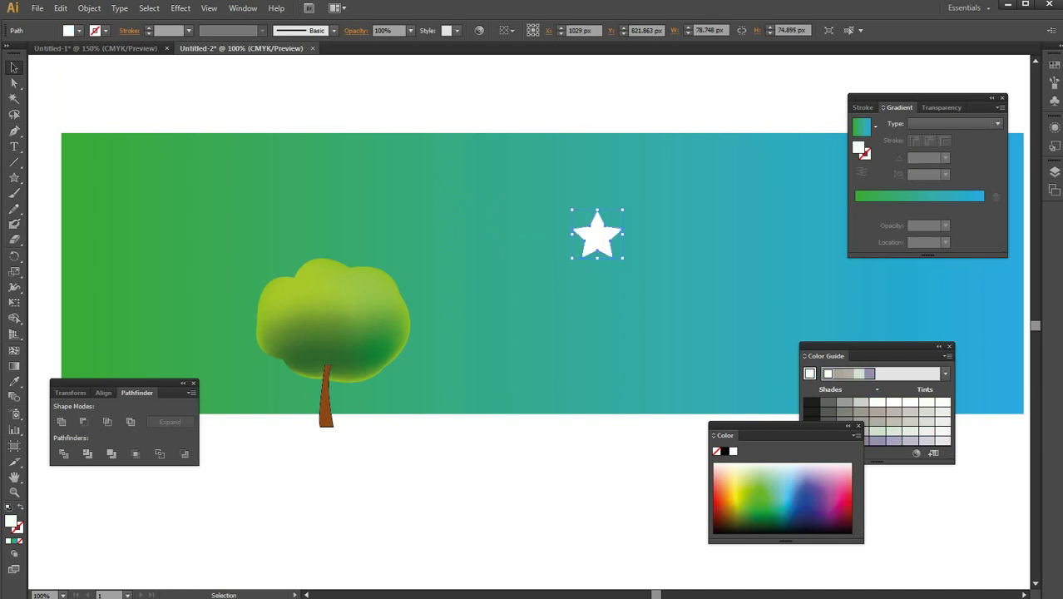
{"action": "left_click_drag", "start_coordinate": [597, 236], "coordinate": [557, 229]}
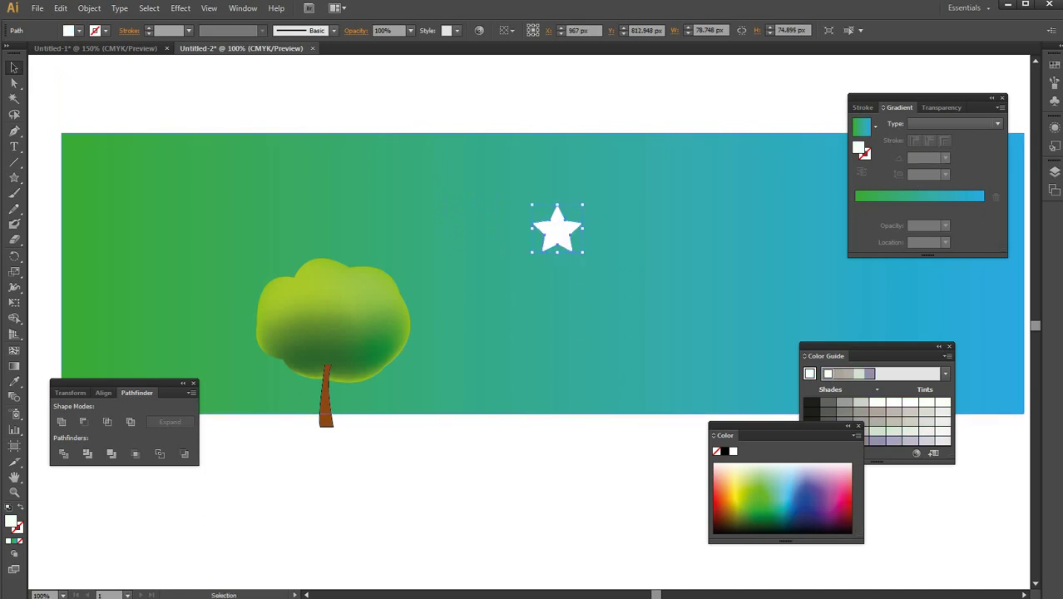
{"action": "key", "text": "ctrl+shift+a"}
{"action": "key", "text": "l"}
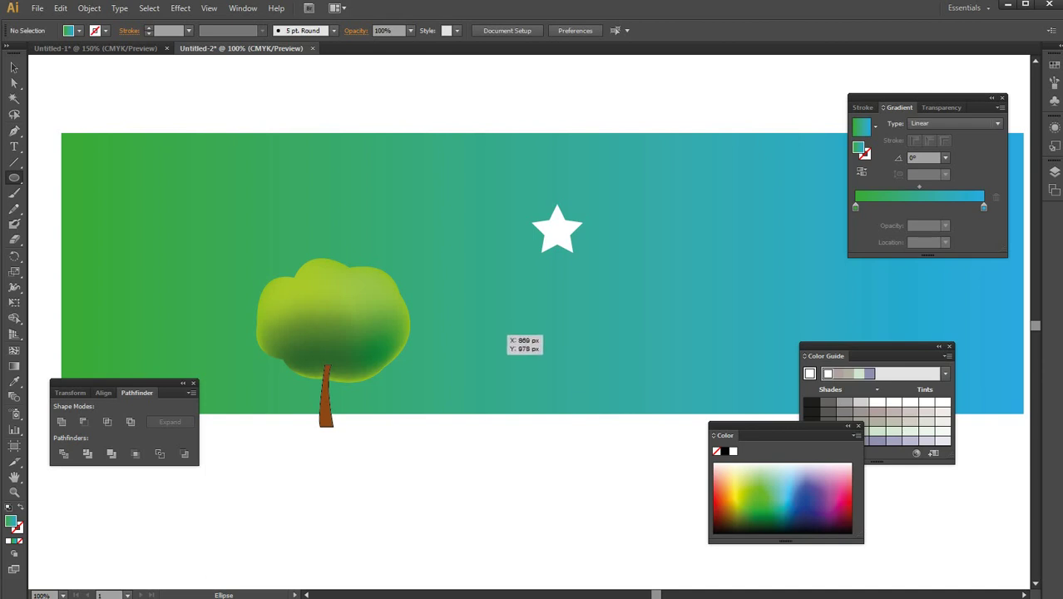
Draw a white circle beside the tree and move the star up and right
{"action": "left_click_drag", "start_coordinate": [493, 334], "coordinate": [592, 398]}
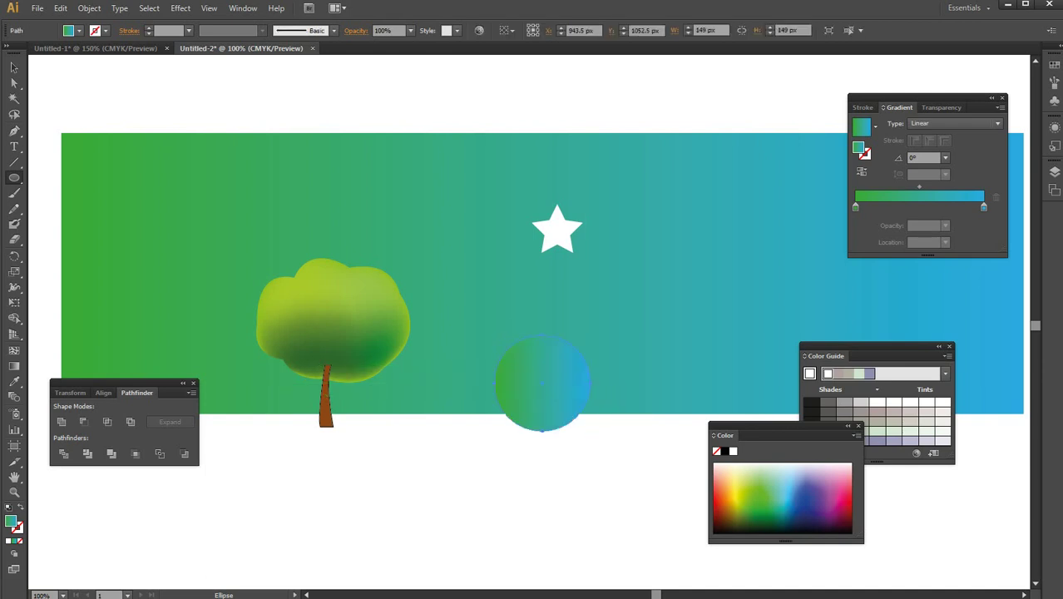
{"action": "key", "text": "v"}
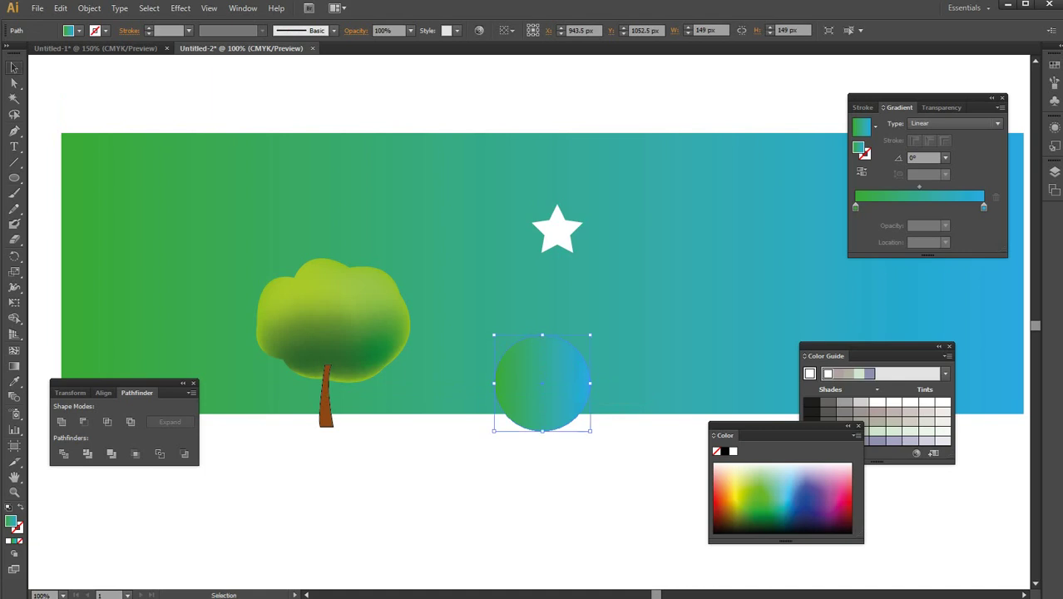
{"action": "left_click_drag", "start_coordinate": [503, 354], "coordinate": [440, 277]}
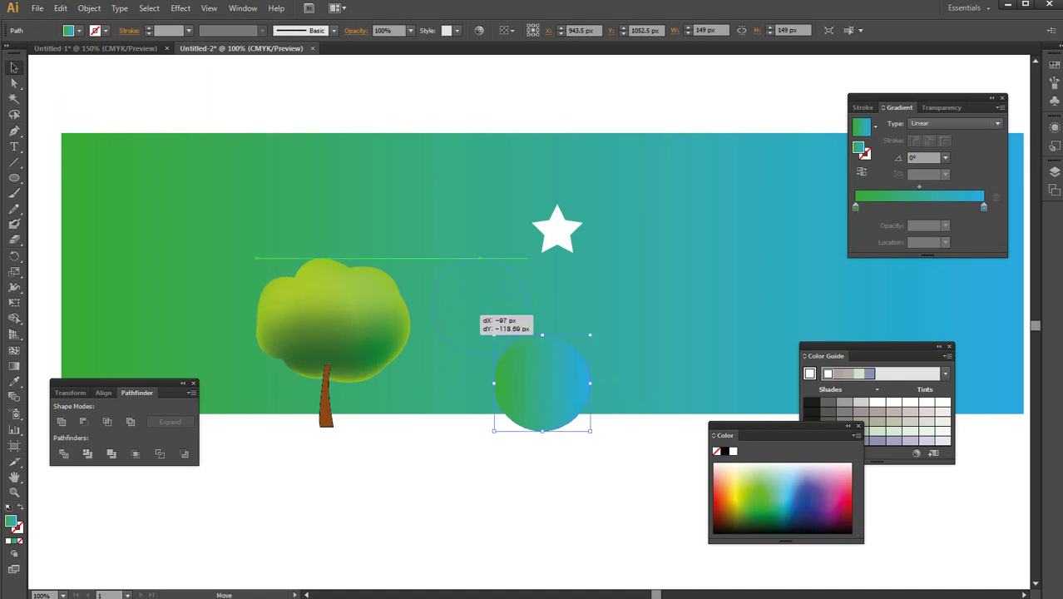
{"action": "left_click_drag", "start_coordinate": [559, 234], "coordinate": [659, 203]}
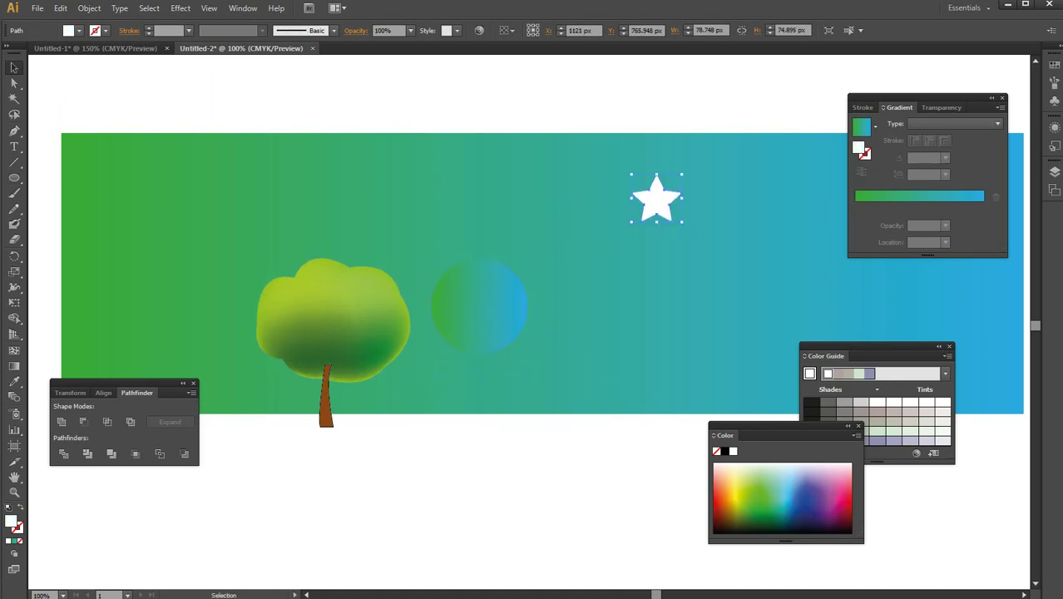
{"action": "left_click", "coordinate": [479, 306]}
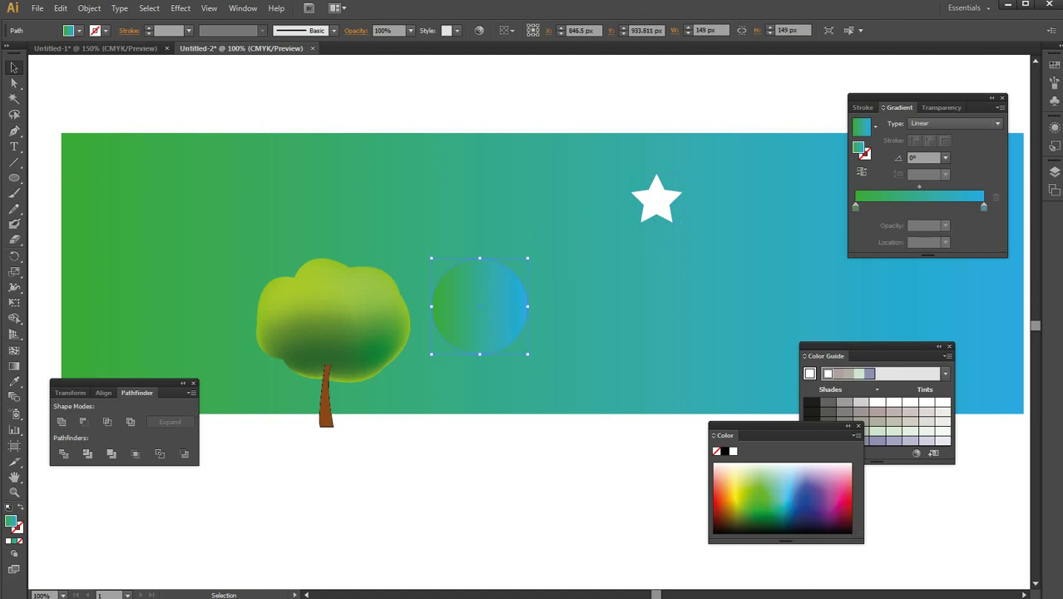
{"action": "left_click", "coordinate": [767, 466]}
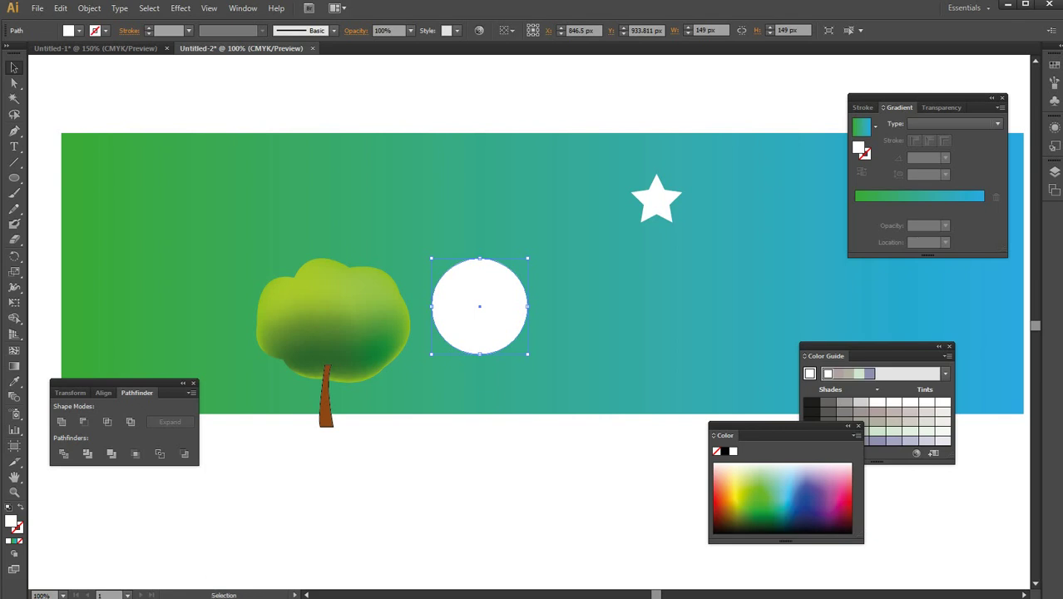
Duplicate the circle as a blue copy overlapping the original, then select both
{"action": "left_click_drag", "start_coordinate": [479, 306], "coordinate": [575, 316]}
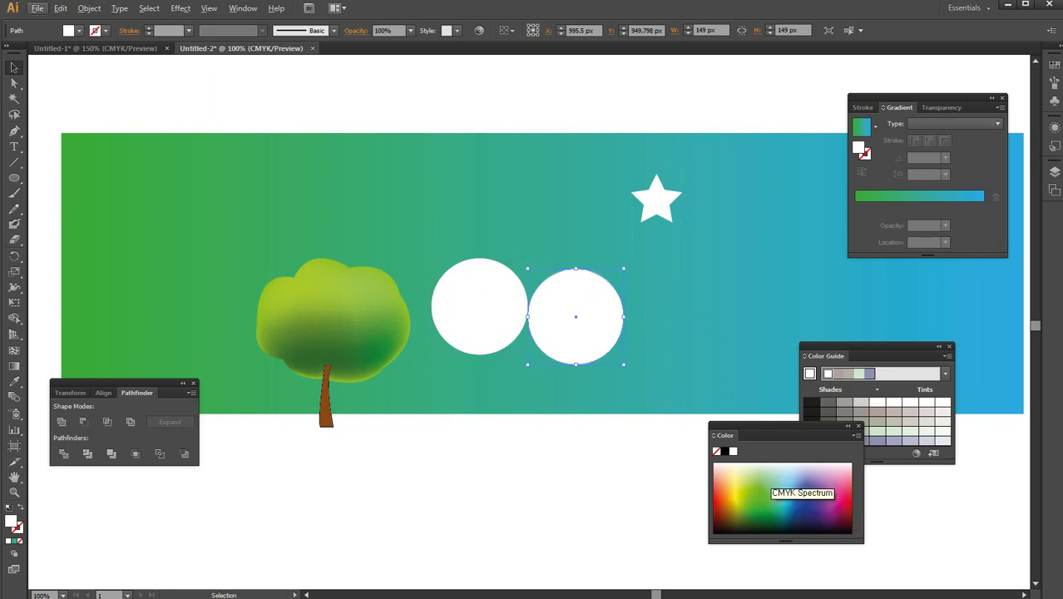
{"action": "key", "text": "comma"}
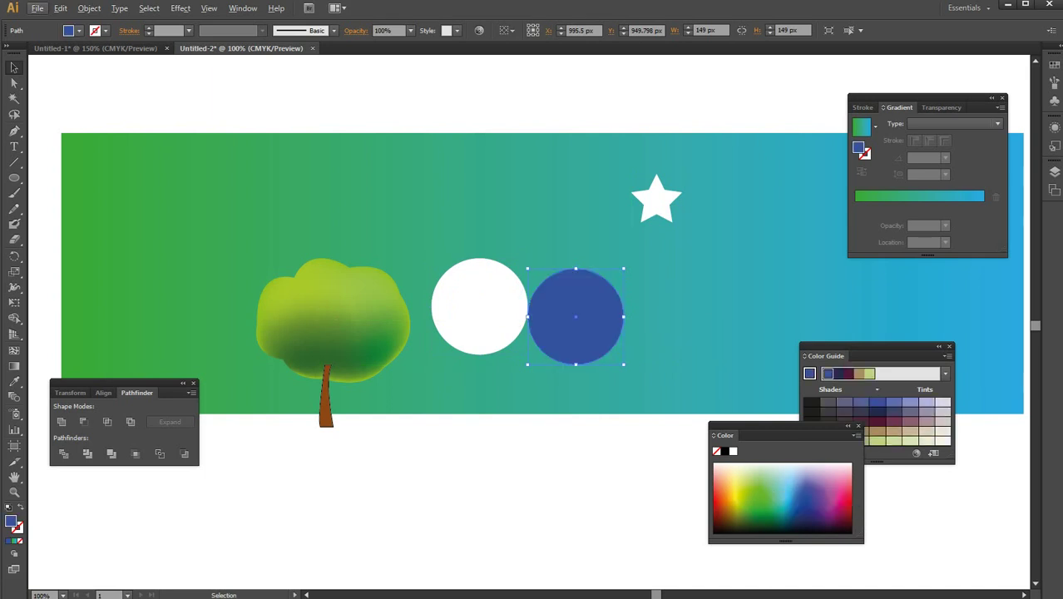
{"action": "left_click_drag", "start_coordinate": [569, 331], "coordinate": [480, 320]}
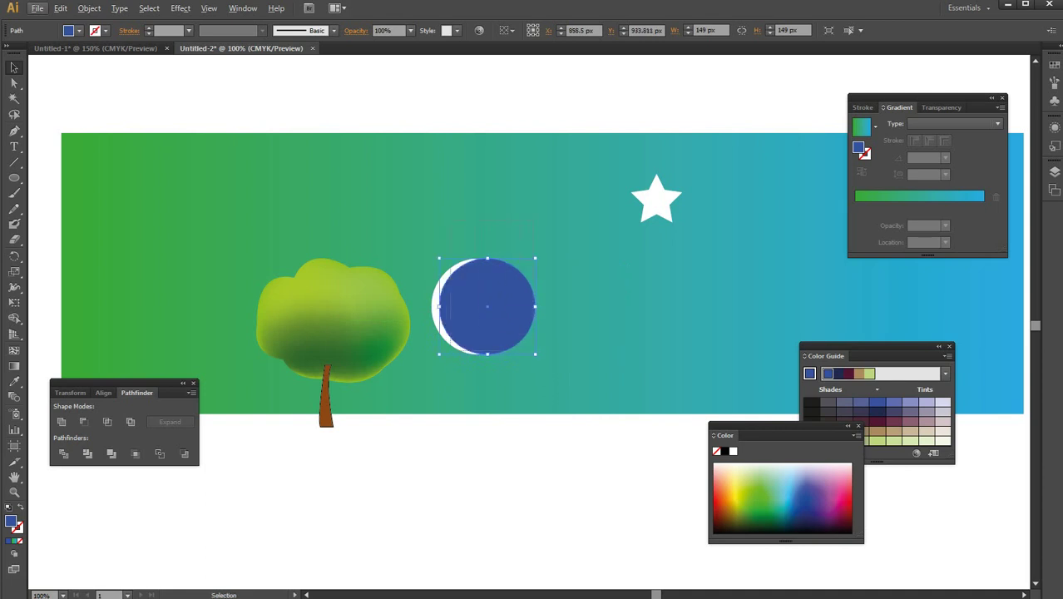
{"action": "key", "text": "ctrl+shift+a"}
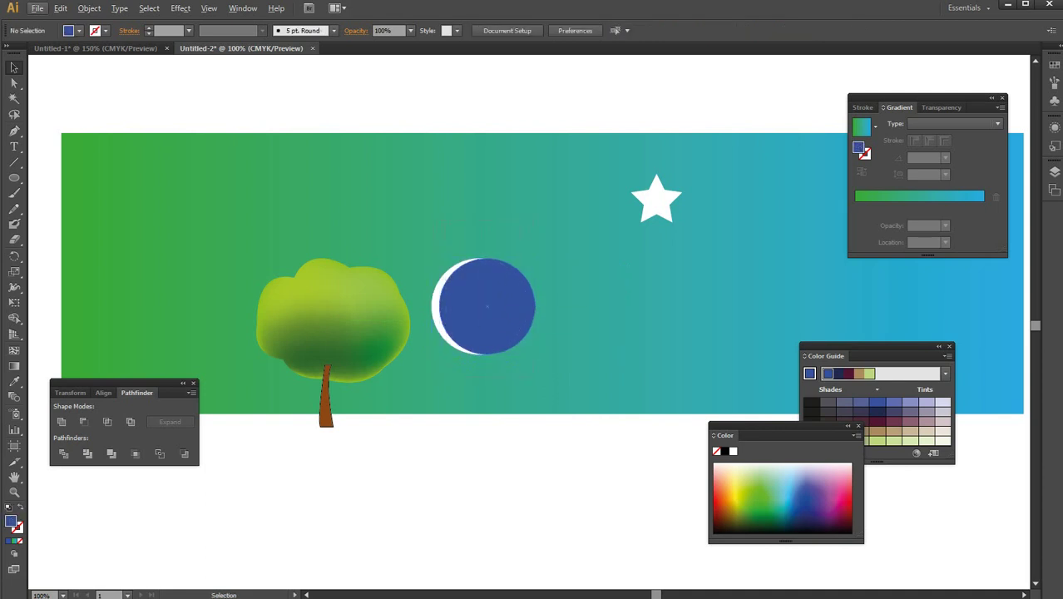
{"action": "left_click_drag", "start_coordinate": [486, 306], "coordinate": [500, 311]}
{"action": "key", "text": "ctrl+shift+a"}
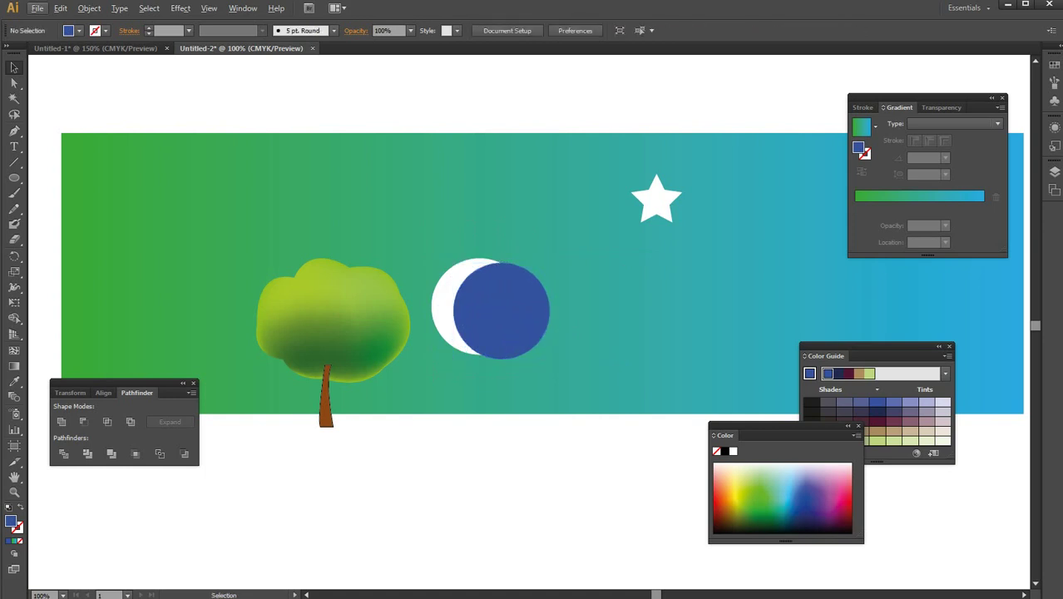
{"action": "left_click_drag", "start_coordinate": [561, 366], "coordinate": [437, 274]}
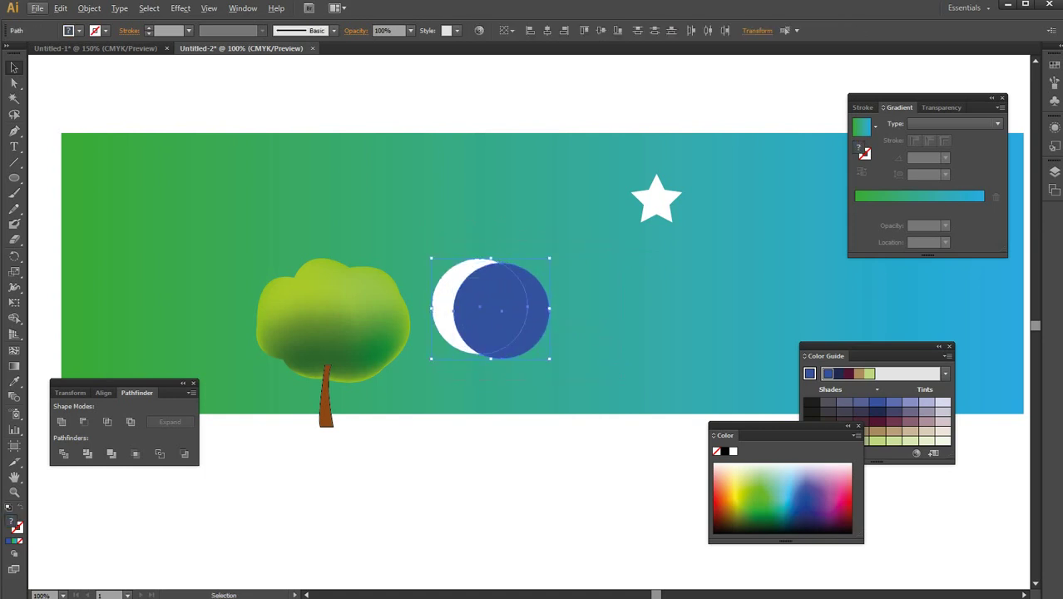
Show the Pathfinder panel near the circles and apply Minus Front to cut the blue circle out
{"action": "left_click", "coordinate": [243, 8]}
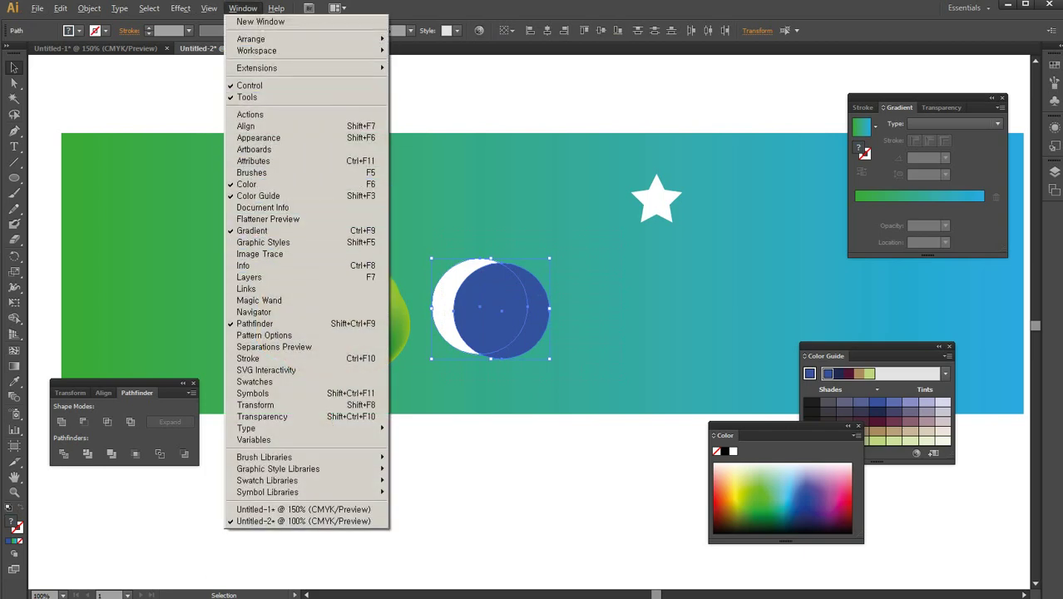
{"action": "key", "text": "Escape"}
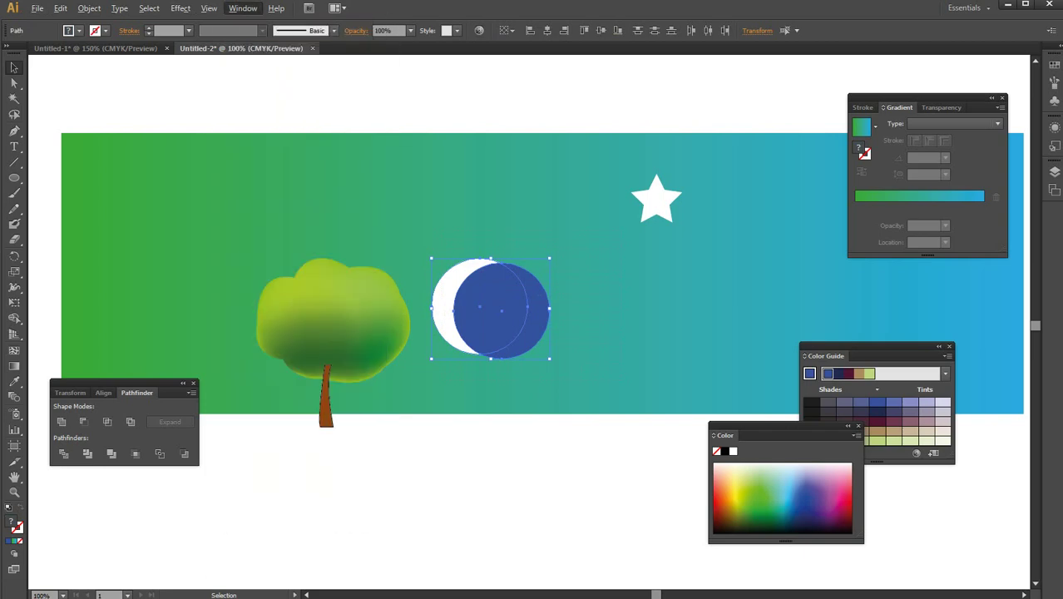
{"action": "left_click", "coordinate": [243, 9]}
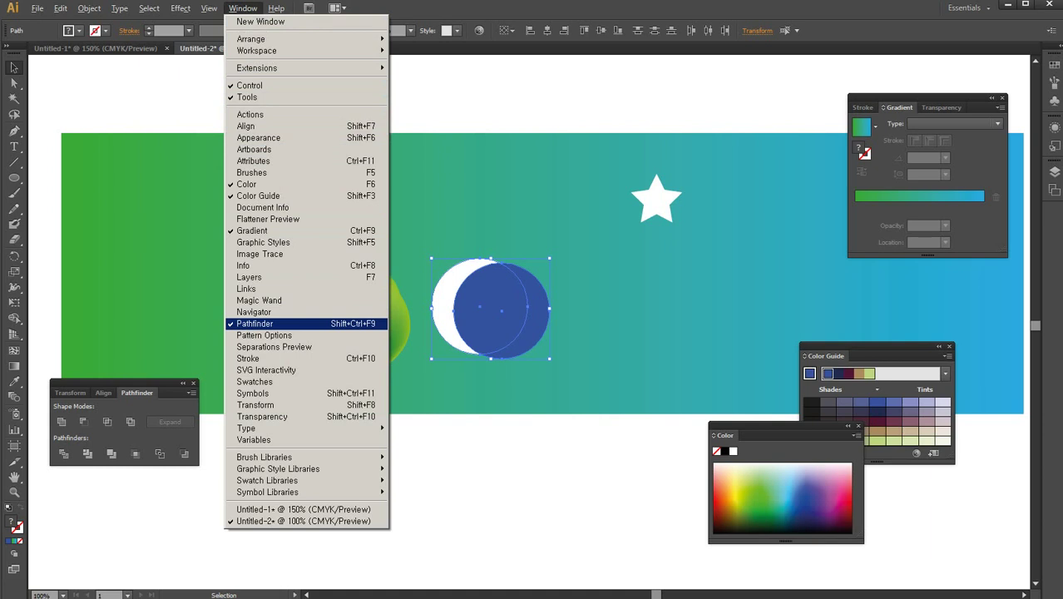
{"action": "left_click", "coordinate": [254, 324]}
{"action": "left_click", "coordinate": [243, 9]}
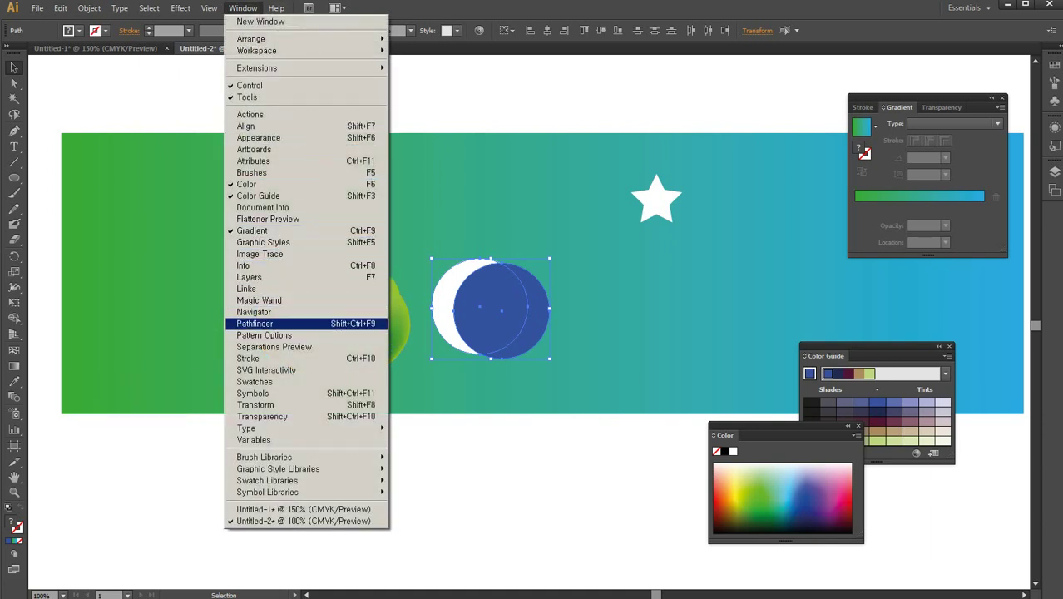
{"action": "left_click", "coordinate": [253, 323]}
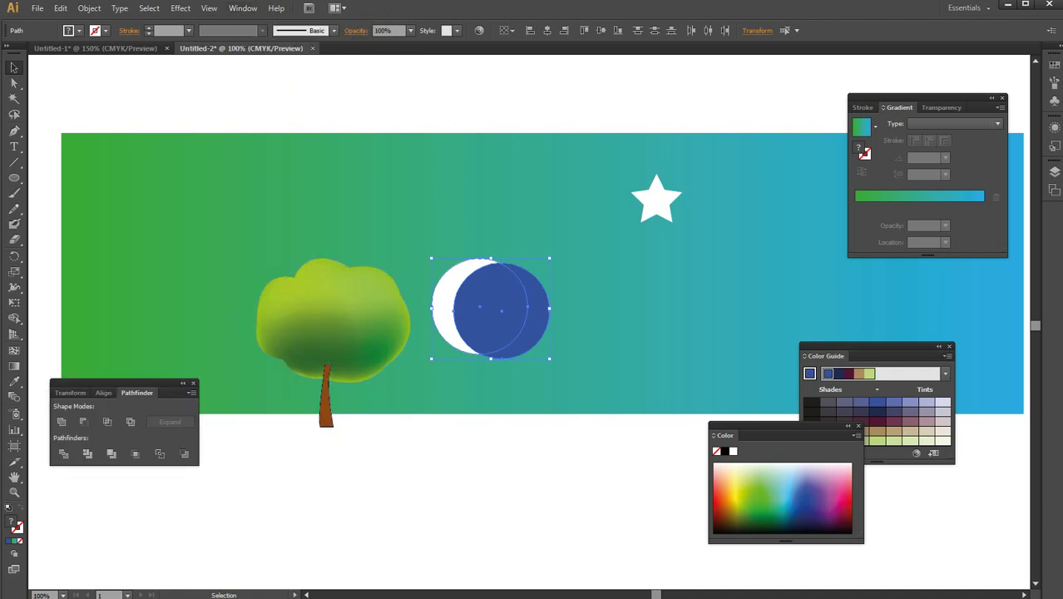
{"action": "mouse_move", "coordinate": [117, 384]}
{"action": "left_mouse_down"}
{"action": "mouse_move", "coordinate": [156, 364]}
{"action": "mouse_move", "coordinate": [178, 270]}
{"action": "left_mouse_up"}
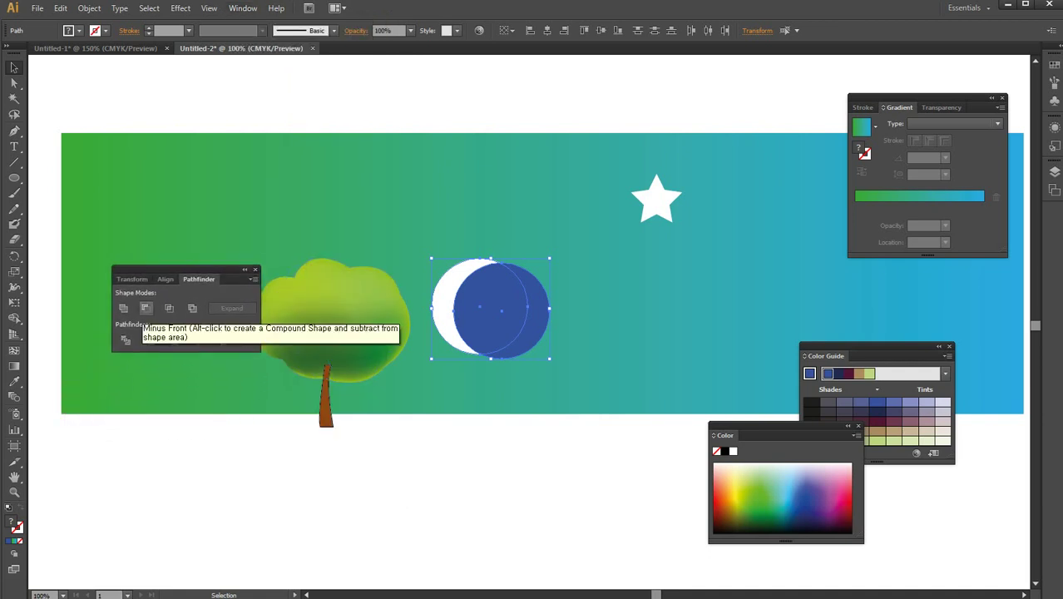
{"action": "left_click", "coordinate": [145, 308]}
Move the crescent moon up and right, next to the star
{"action": "left_click", "coordinate": [607, 480]}
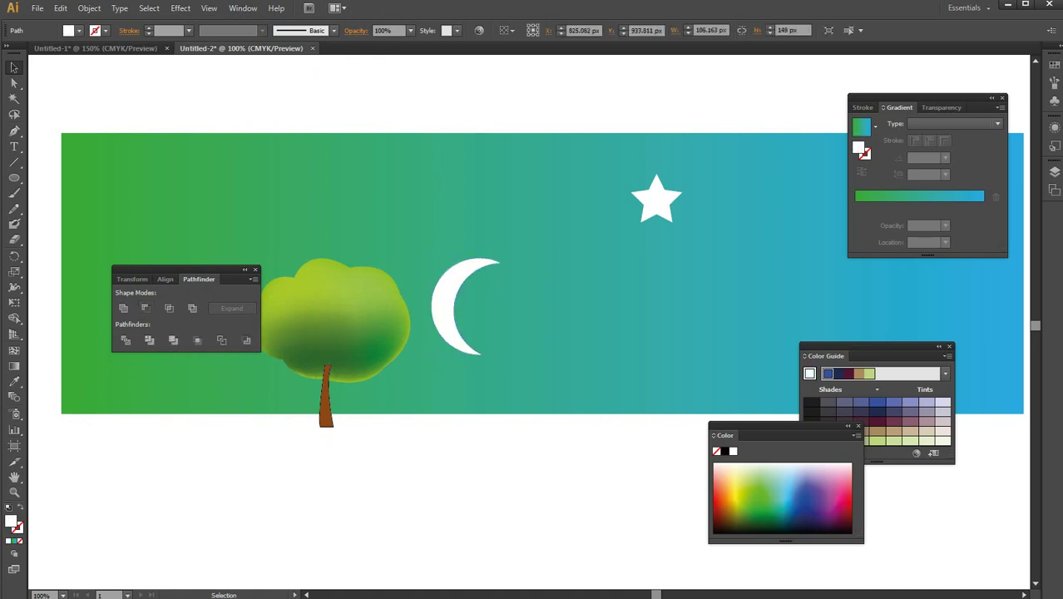
{"action": "left_click_drag", "start_coordinate": [449, 300], "coordinate": [486, 257]}
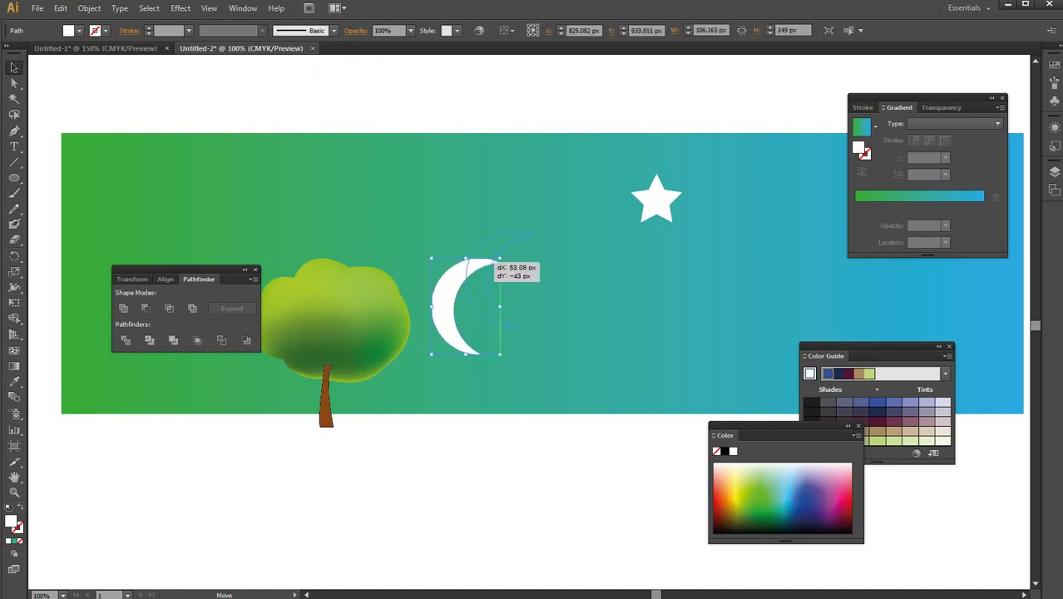
{"action": "left_click_drag", "start_coordinate": [486, 257], "coordinate": [515, 239]}
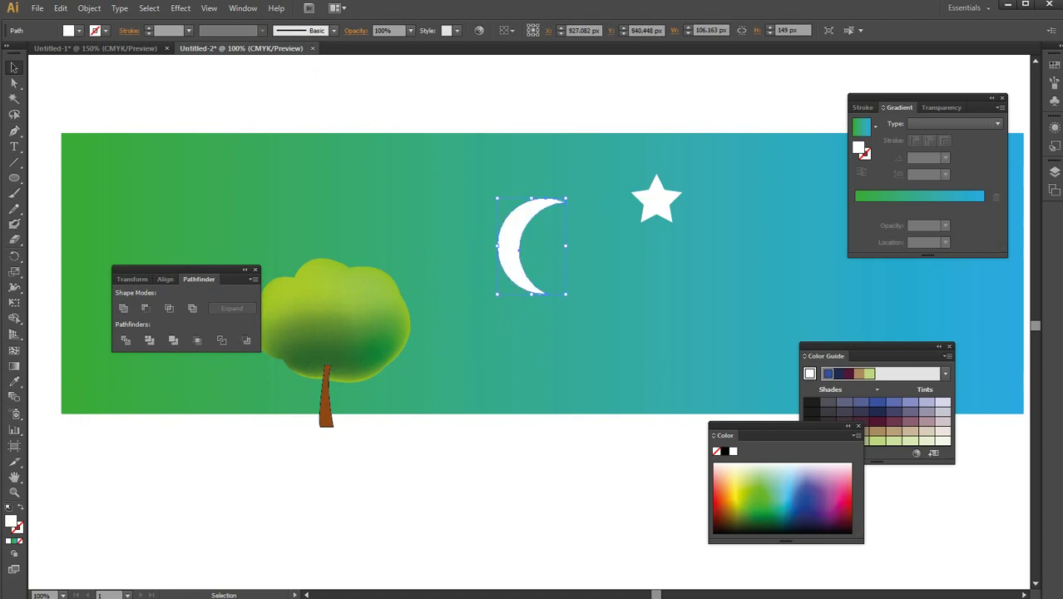
Tilt the crescent slightly, nudge it right and scale it to about half size
{"action": "key", "text": "r"}
{"action": "left_click_drag", "start_coordinate": [581, 251], "coordinate": [579, 257]}
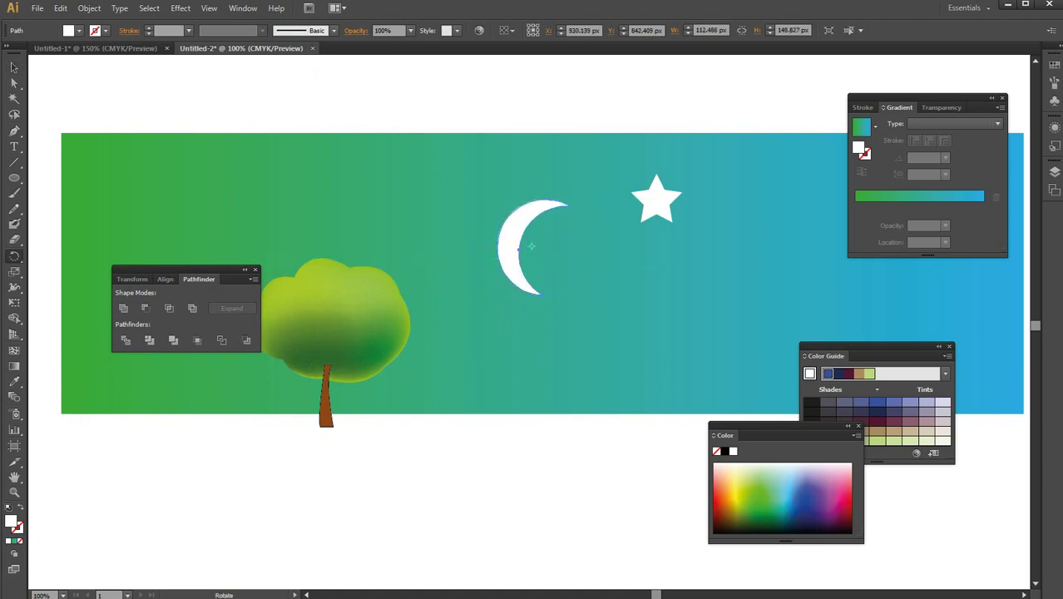
{"action": "left_click_drag", "start_coordinate": [587, 218], "coordinate": [582, 212]}
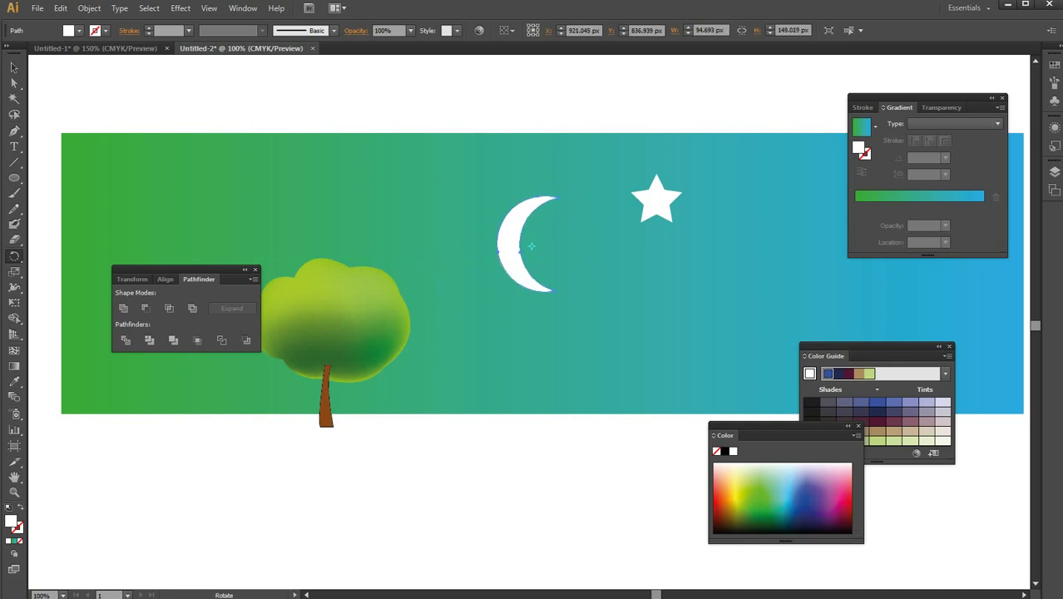
{"action": "left_click", "coordinate": [13, 67]}
{"action": "left_click_drag", "start_coordinate": [534, 273], "coordinate": [550, 272]}
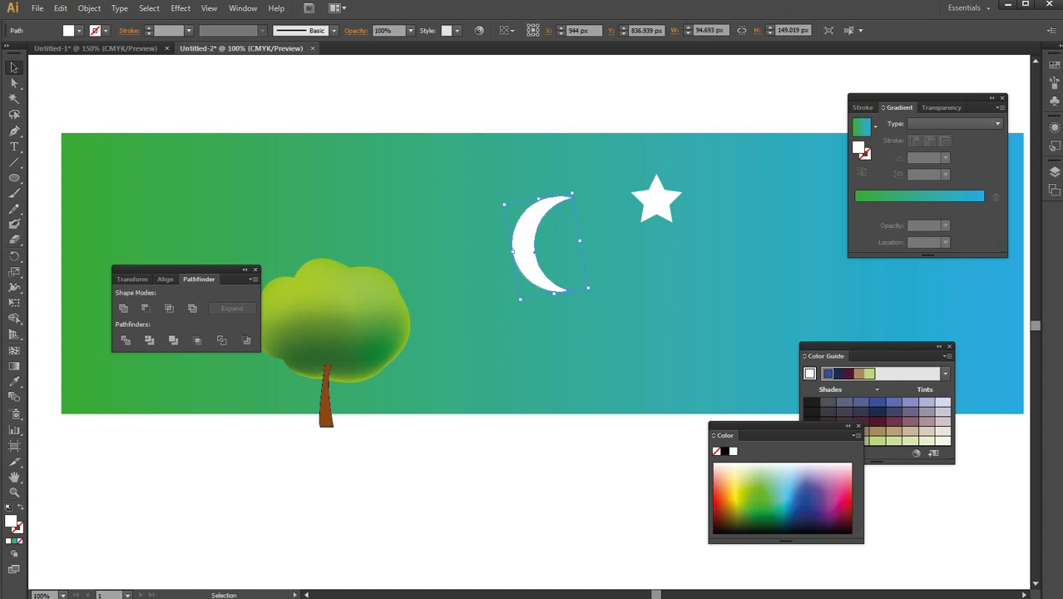
{"action": "mouse_move", "coordinate": [588, 288]}
{"action": "left_mouse_down"}
{"action": "mouse_move", "coordinate": [547, 252]}
{"action": "mouse_move", "coordinate": [567, 205]}
{"action": "left_mouse_up"}
Move the star below the moon and add two smaller white star copies to the left
{"action": "left_click_drag", "start_coordinate": [656, 202], "coordinate": [581, 276]}
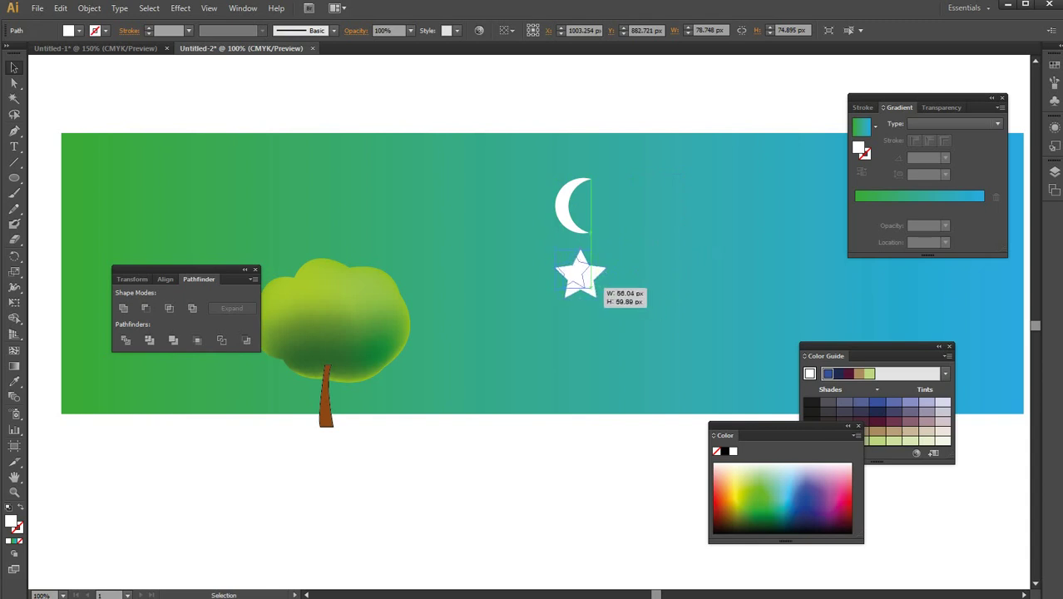
{"action": "mouse_move", "coordinate": [607, 297]}
{"action": "left_mouse_down"}
{"action": "mouse_move", "coordinate": [453, 233]}
{"action": "mouse_move", "coordinate": [383, 170]}
{"action": "mouse_move", "coordinate": [393, 187]}
{"action": "mouse_move", "coordinate": [468, 224]}
{"action": "mouse_move", "coordinate": [453, 215]}
{"action": "left_mouse_up"}
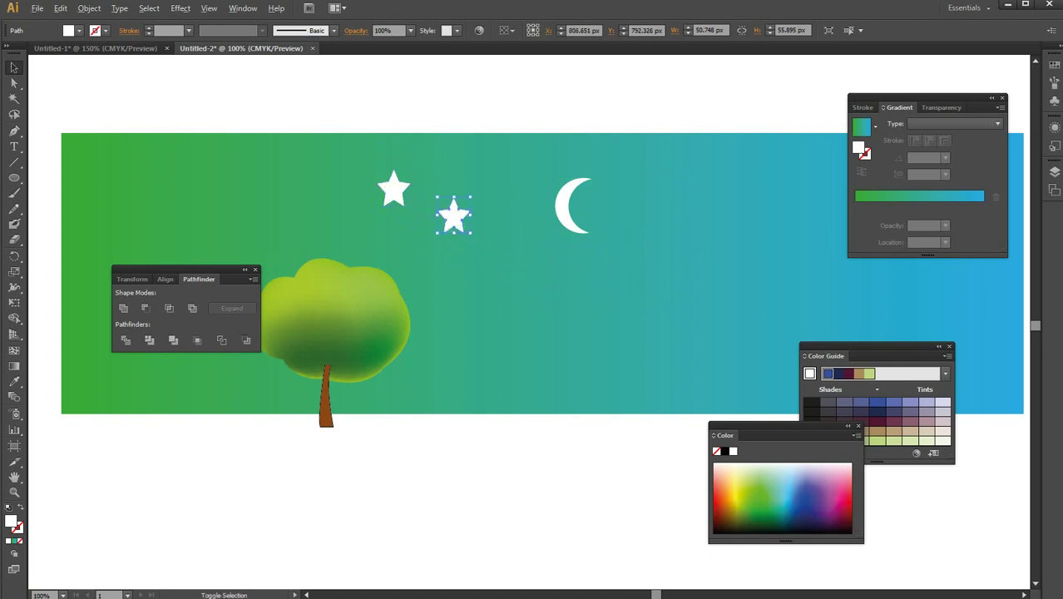
{"action": "left_click_drag", "start_coordinate": [470, 233], "coordinate": [463, 224]}
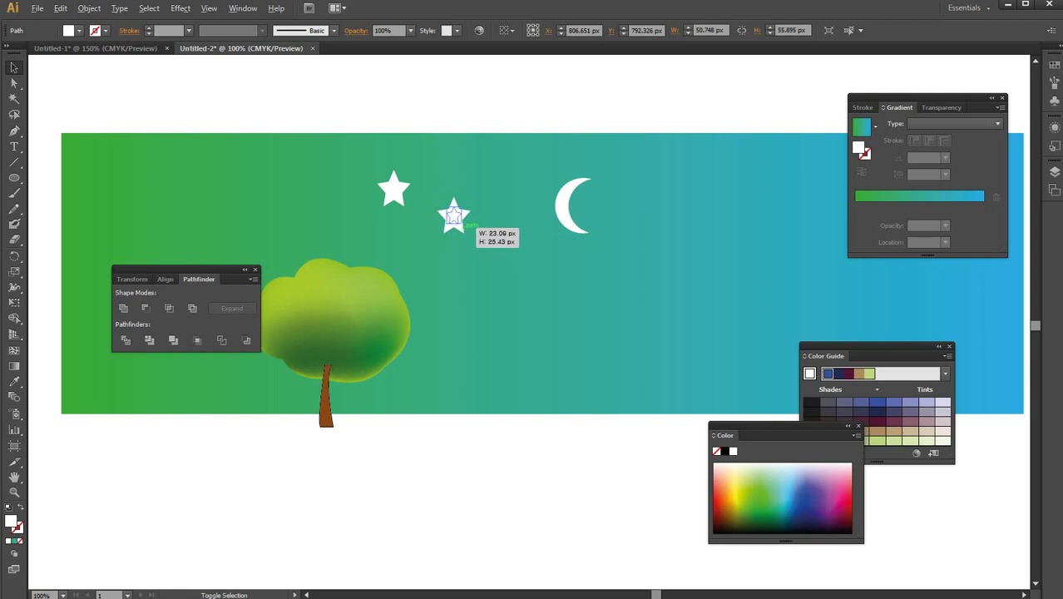
{"action": "left_click", "coordinate": [453, 216], "text": "shift"}
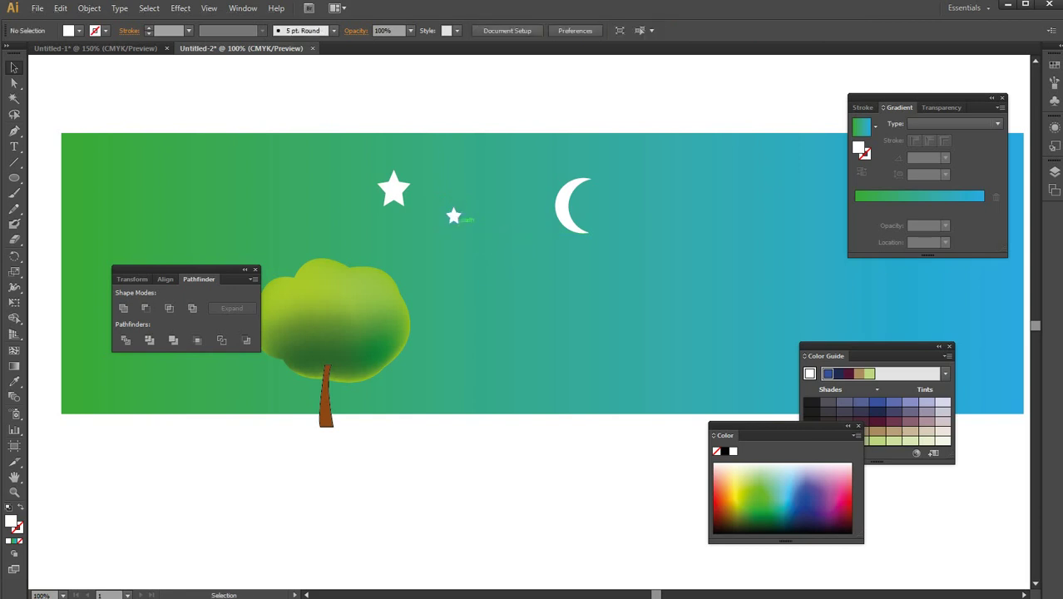
{"action": "left_click_drag", "start_coordinate": [453, 215], "coordinate": [292, 223]}
Shift the crescent moon down and right, then hide all panels to view the artwork
{"action": "left_click", "coordinate": [574, 207]}
{"action": "left_click_drag", "start_coordinate": [573, 206], "coordinate": [593, 243]}
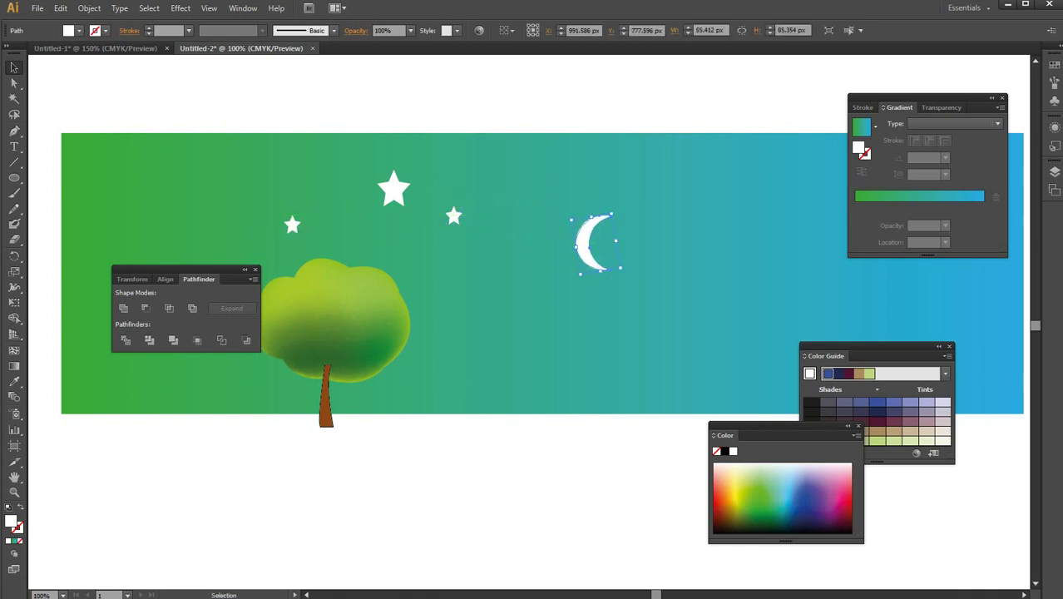
{"action": "key", "text": "Tab"}
{"action": "left_click", "coordinate": [620, 417]}
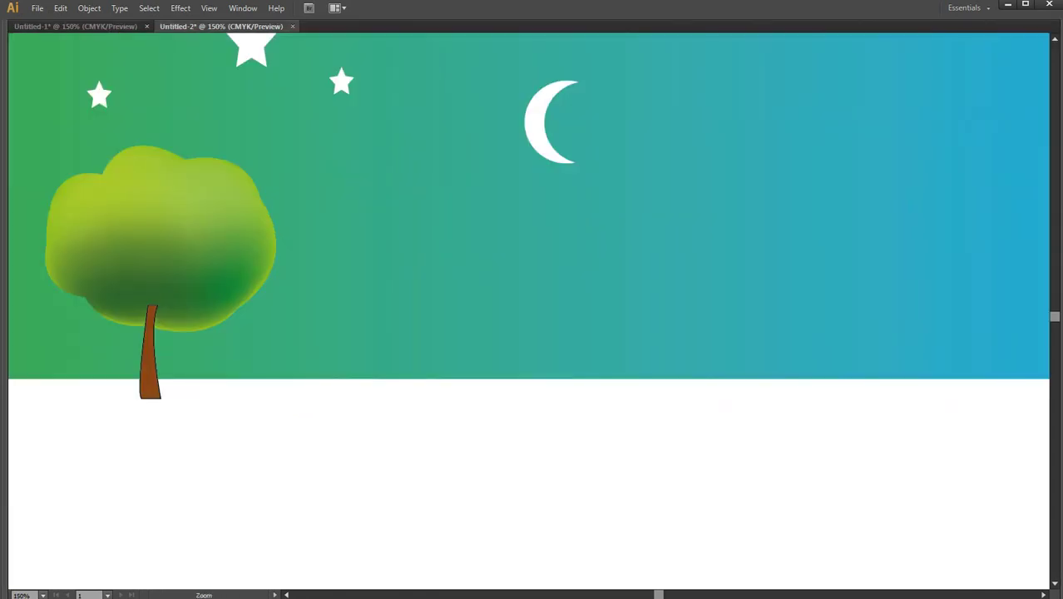
{"action": "mouse_move", "coordinate": [532, 316]}
{"action": "left_mouse_down"}
{"action": "mouse_move", "coordinate": [625, 459]}
{"action": "mouse_move", "coordinate": [812, 469]}
{"action": "mouse_move", "coordinate": [762, 484]}
{"action": "left_mouse_up"}
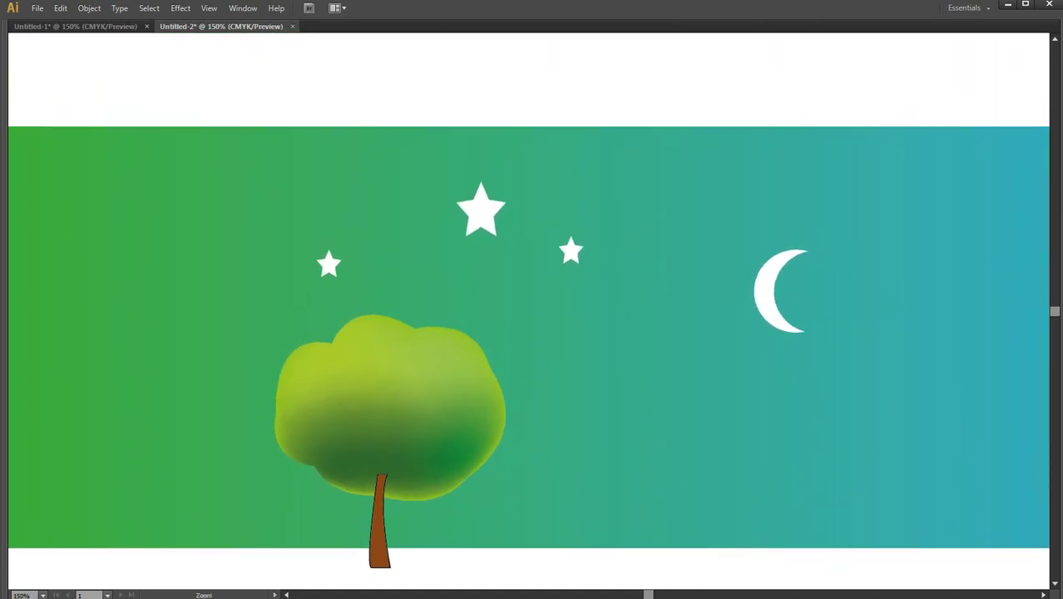